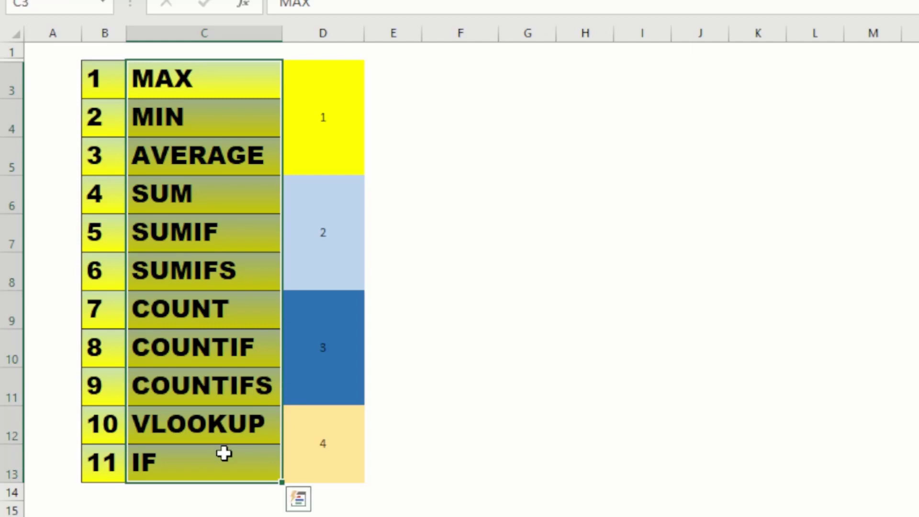
- Review the list of function names on the overview sheet, from MAX down to IF
{"action": "left_click_drag", "start_coordinate": [207, 98], "coordinate": [214, 462]}
{"action": "left_click", "coordinate": [194, 80]}
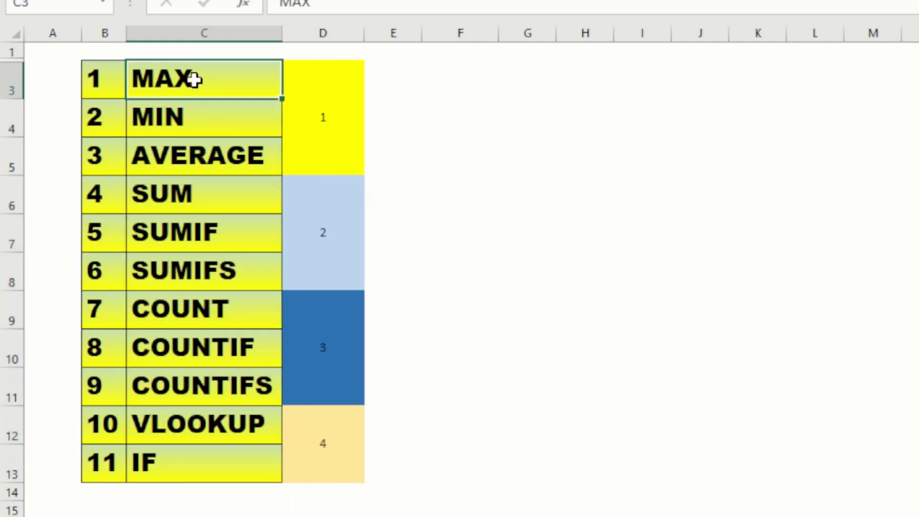
{"action": "left_click", "coordinate": [180, 173]}
{"action": "left_click", "coordinate": [185, 86]}
{"action": "left_click", "coordinate": [203, 202]}
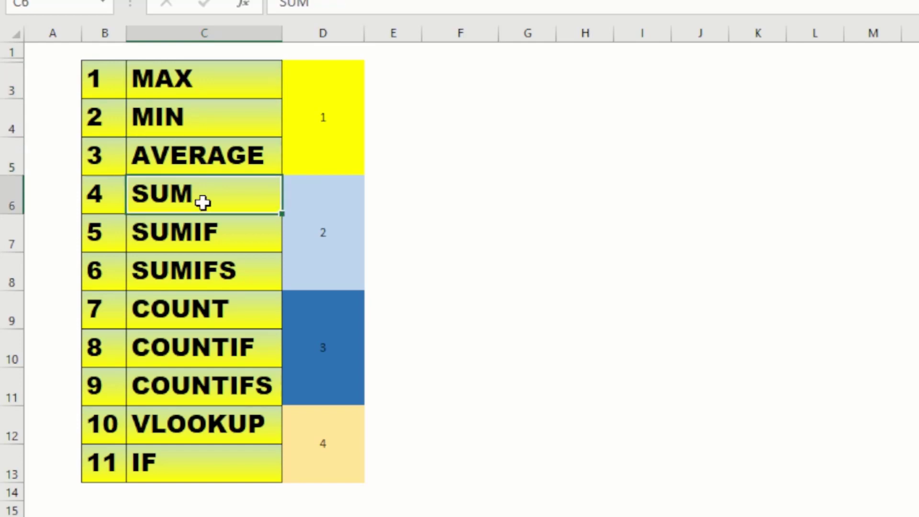
{"action": "left_click_drag", "start_coordinate": [204, 70], "coordinate": [193, 482]}
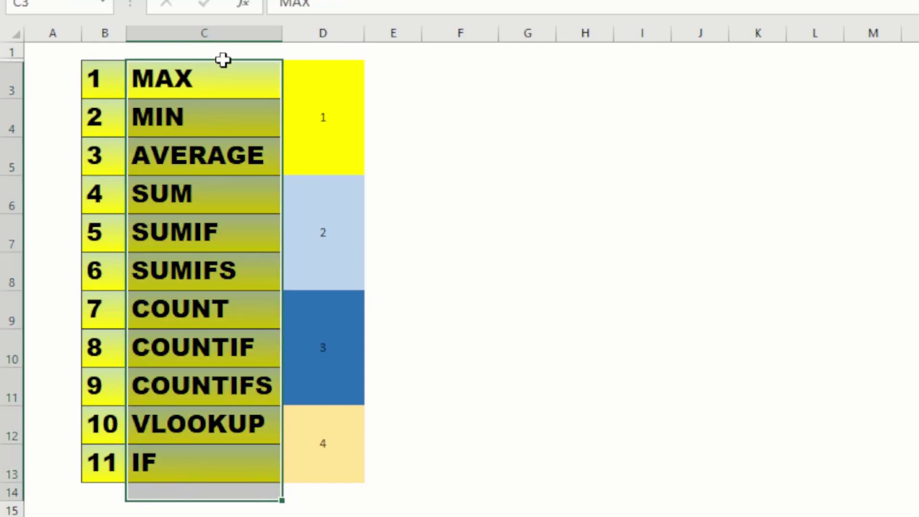
{"action": "left_click", "coordinate": [212, 85]}
{"action": "left_click_drag", "start_coordinate": [205, 71], "coordinate": [220, 473]}
{"action": "left_click", "coordinate": [211, 75]}
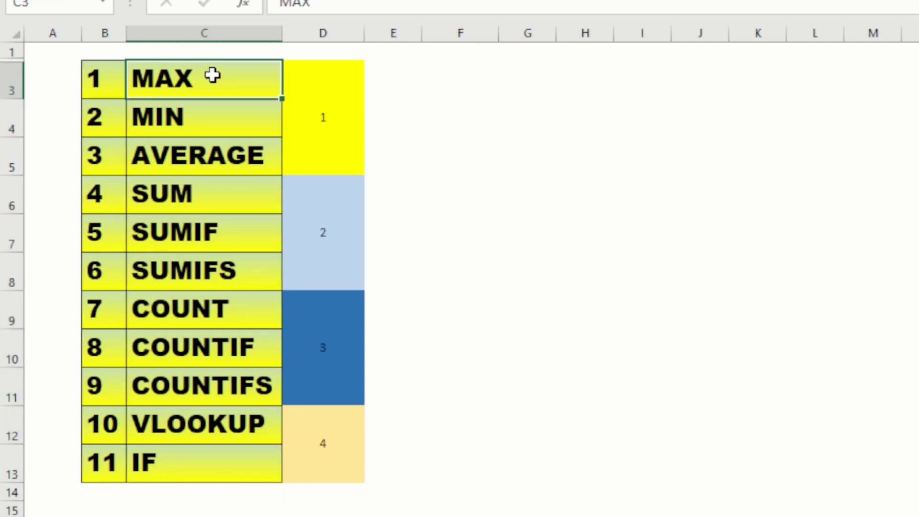
{"action": "left_click_drag", "start_coordinate": [212, 75], "coordinate": [211, 471]}
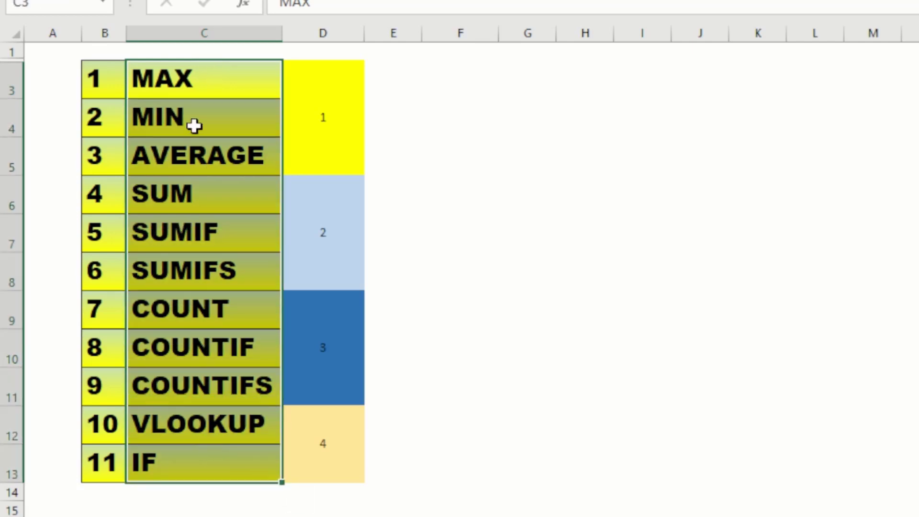
{"action": "left_click", "coordinate": [193, 81]}
{"action": "left_click_drag", "start_coordinate": [191, 78], "coordinate": [219, 467]}
- Point out the four function group blocks, then select MAX, MIN and AVERAGE together
{"action": "left_click", "coordinate": [316, 121]}
{"action": "left_click", "coordinate": [326, 213]}
{"action": "left_click", "coordinate": [314, 373]}
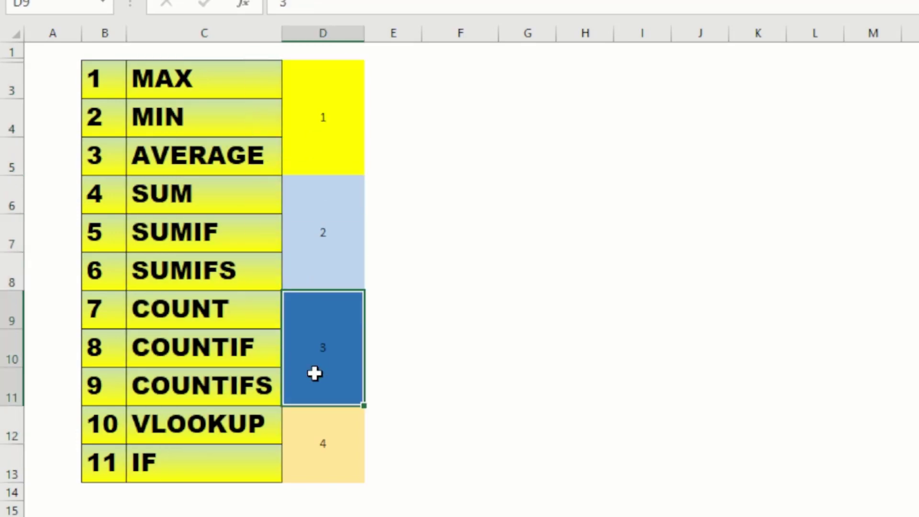
{"action": "left_click", "coordinate": [318, 450]}
{"action": "left_click", "coordinate": [323, 151]}
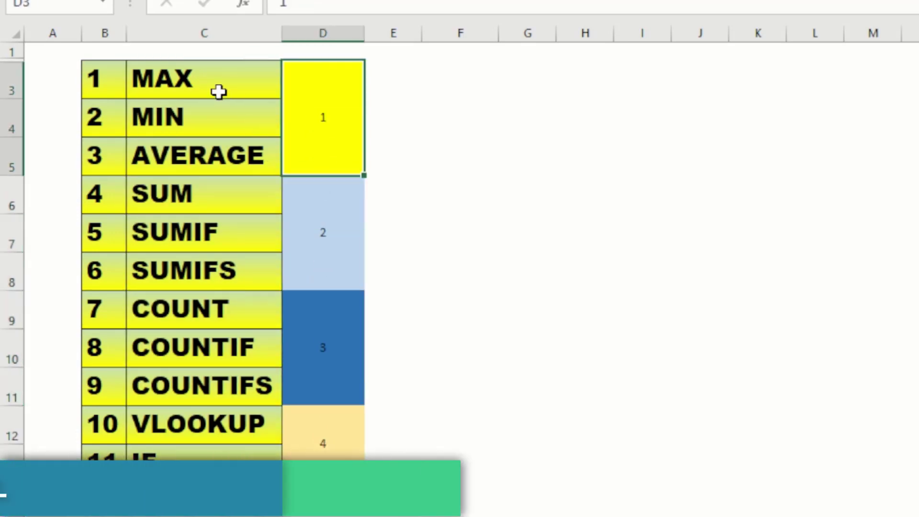
{"action": "left_click_drag", "start_coordinate": [215, 90], "coordinate": [209, 455]}
{"action": "left_click", "coordinate": [202, 104]}
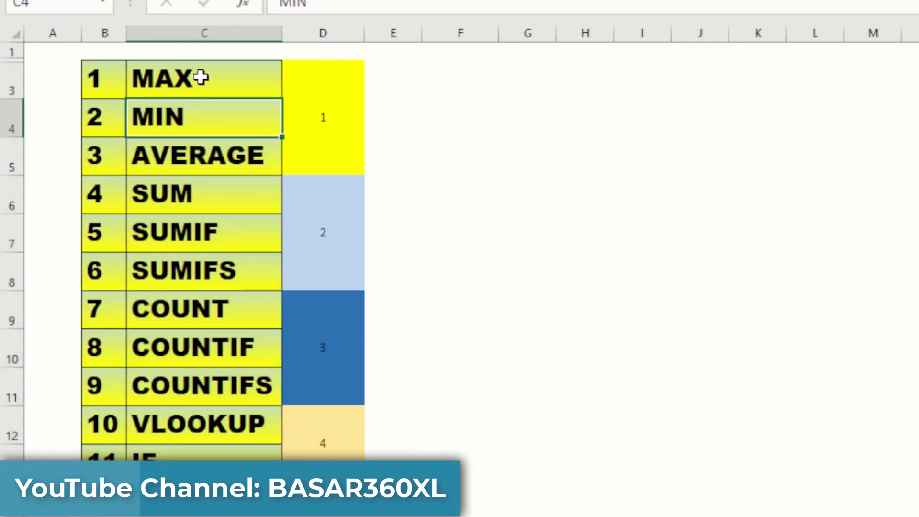
{"action": "left_click_drag", "start_coordinate": [199, 77], "coordinate": [200, 150]}
{"action": "left_click_drag", "start_coordinate": [204, 88], "coordinate": [201, 175]}
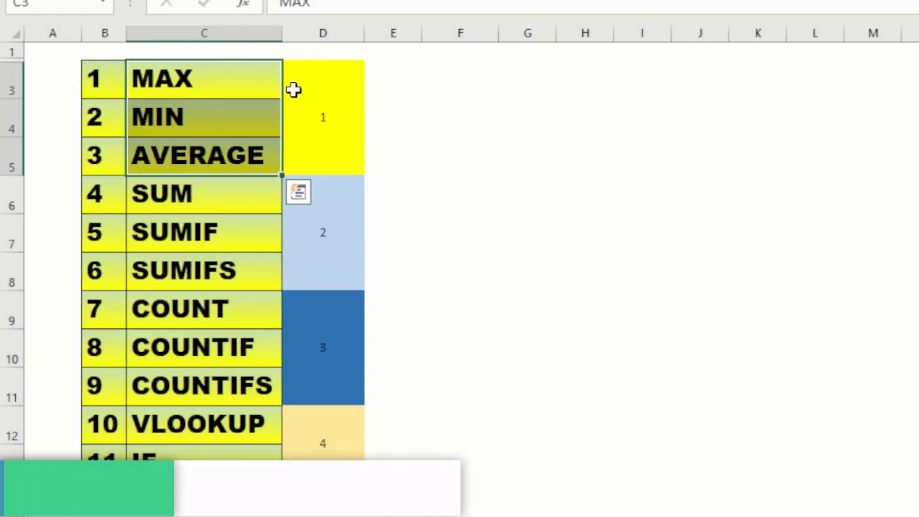
- Walk through group blocks 1–4 and the MAX, MIN and AVERAGE entries
{"action": "left_click", "coordinate": [294, 91]}
{"action": "left_click", "coordinate": [308, 235]}
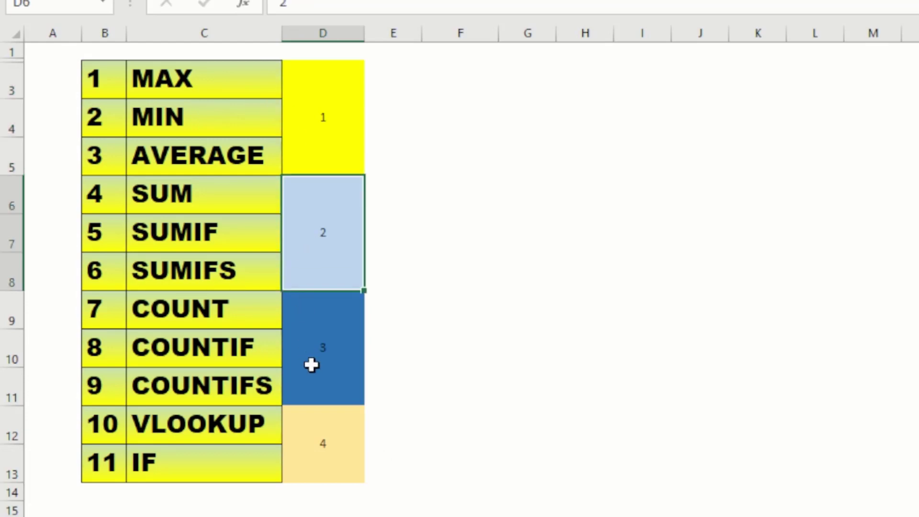
{"action": "left_click", "coordinate": [311, 364]}
{"action": "left_click", "coordinate": [316, 443]}
{"action": "left_click", "coordinate": [310, 138]}
{"action": "left_click", "coordinate": [227, 127]}
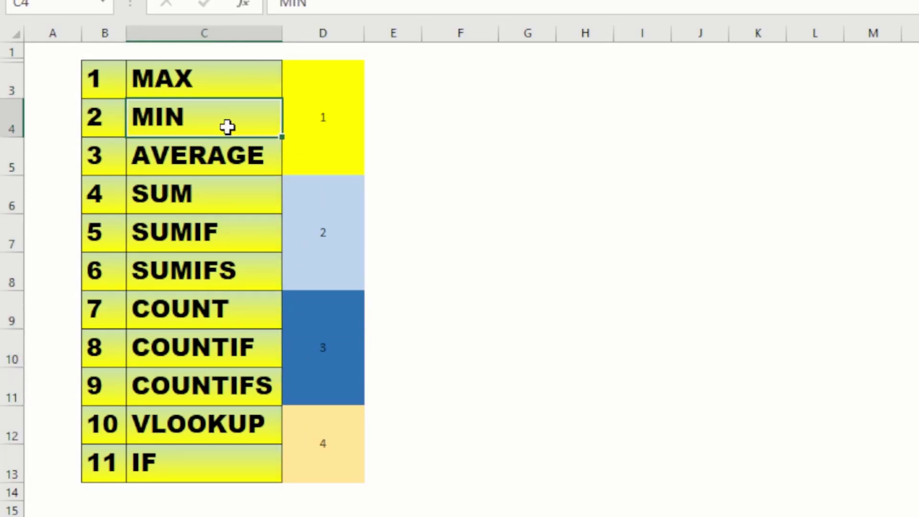
{"action": "left_click", "coordinate": [322, 109]}
{"action": "left_click", "coordinate": [234, 78]}
{"action": "left_click", "coordinate": [232, 111]}
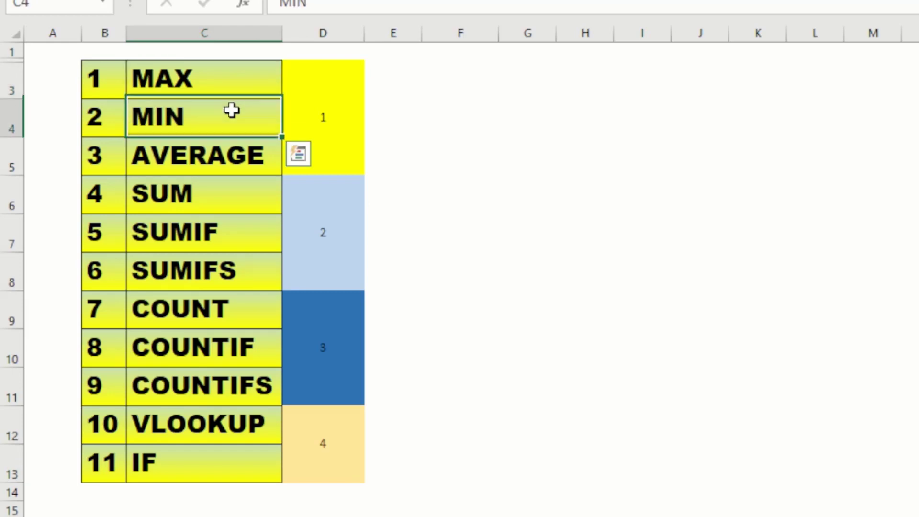
{"action": "left_click", "coordinate": [219, 160]}
{"action": "left_click", "coordinate": [322, 107]}
{"action": "left_click", "coordinate": [313, 231]}
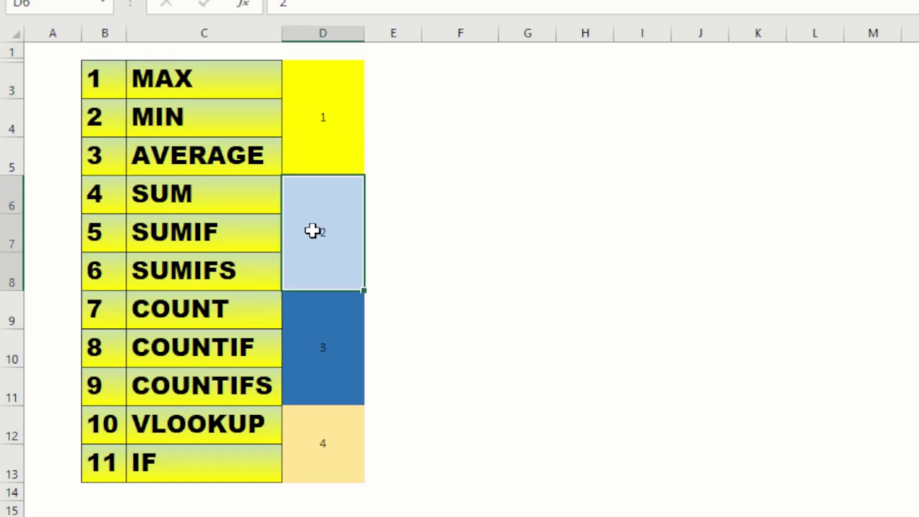
- Point out the SUMIFS, COUNT, VLOOKUP and IF entries in groups 2–4
{"action": "left_click", "coordinate": [233, 277]}
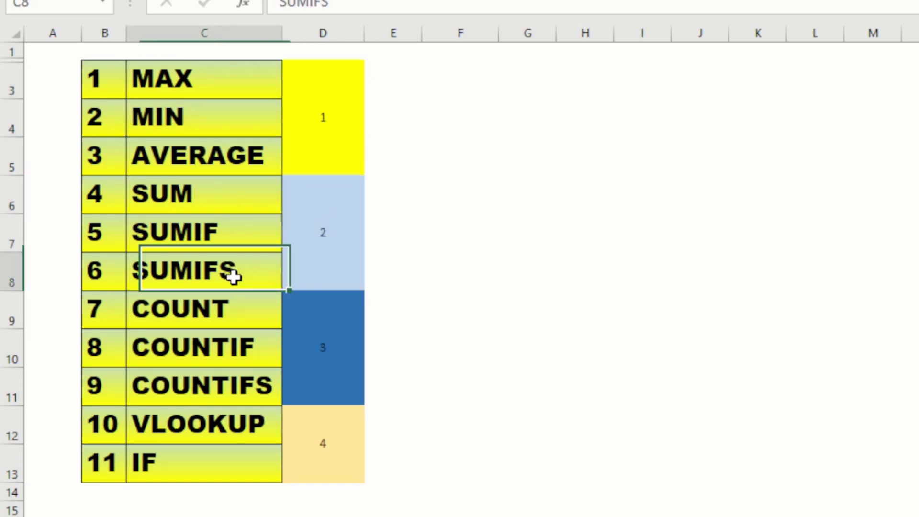
{"action": "left_click", "coordinate": [323, 213]}
{"action": "left_click", "coordinate": [309, 340]}
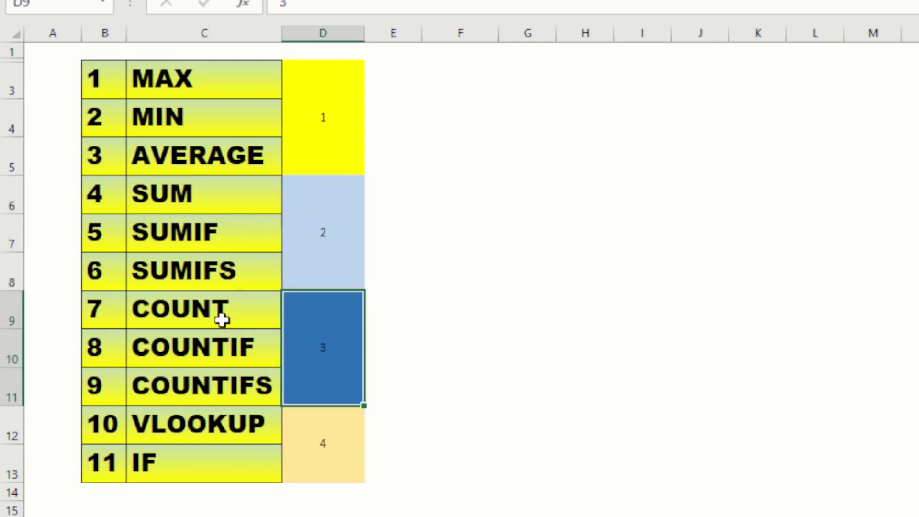
{"action": "left_click", "coordinate": [221, 320]}
{"action": "left_click_drag", "start_coordinate": [215, 338], "coordinate": [220, 324]}
{"action": "left_click", "coordinate": [265, 429]}
{"action": "left_click", "coordinate": [234, 457]}
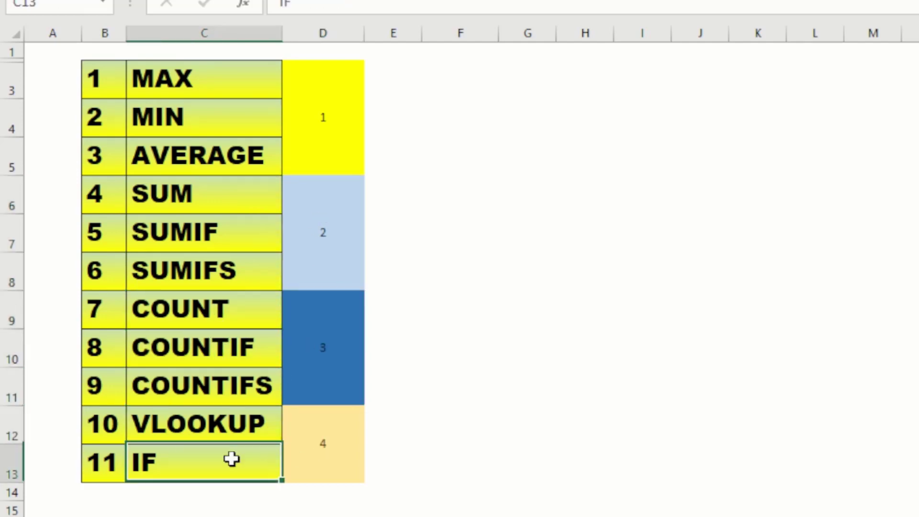
{"action": "left_click", "coordinate": [336, 435]}
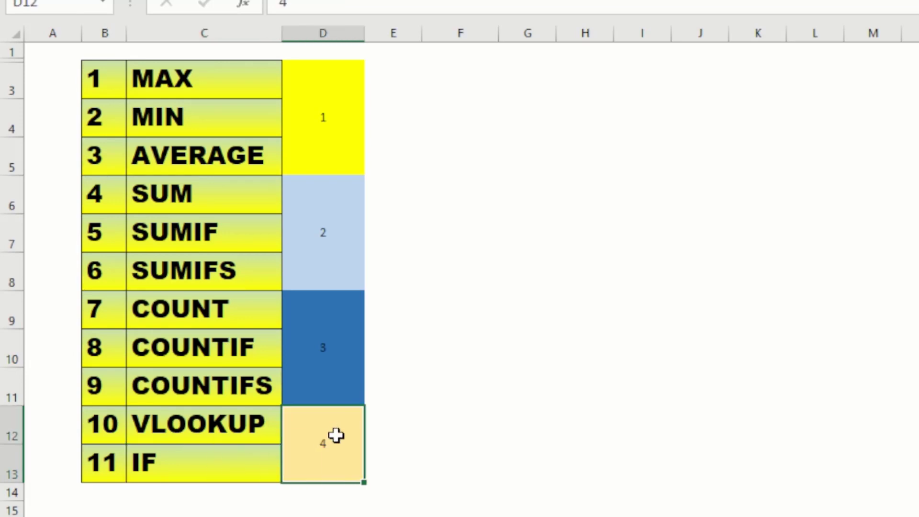
{"action": "left_click", "coordinate": [286, 95]}
{"action": "left_click", "coordinate": [182, 114]}
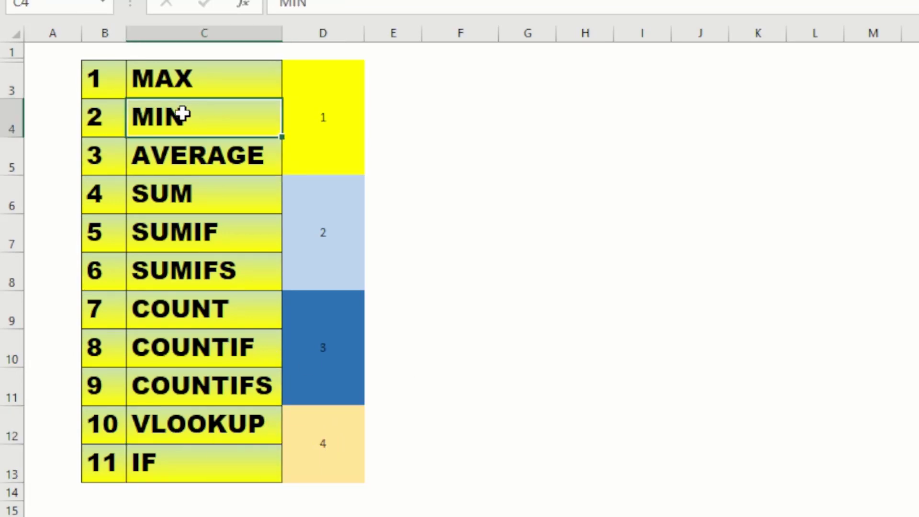
{"action": "left_click", "coordinate": [339, 414]}
{"action": "left_click", "coordinate": [324, 119]}
{"action": "left_click", "coordinate": [444, 206]}
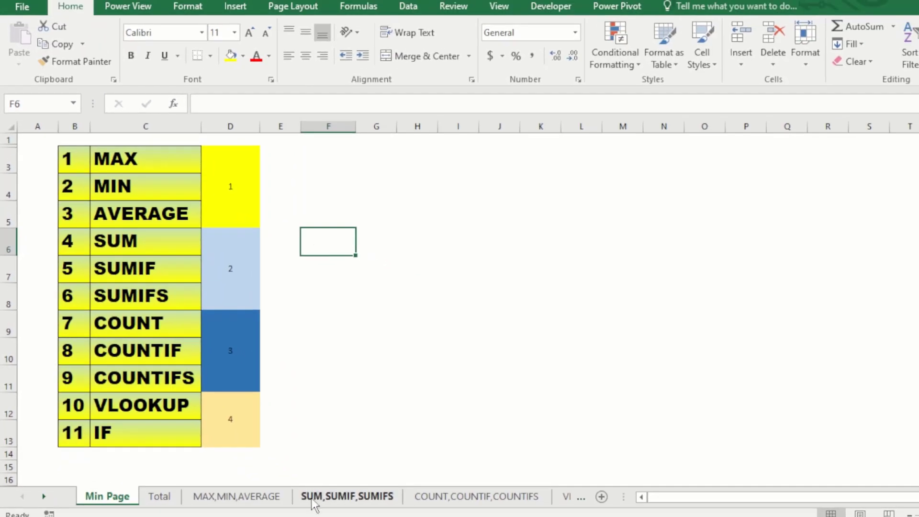
- Switch to the MAX,MIN,AVERAGE sheet and select the three table headers
{"action": "left_click", "coordinate": [216, 498]}
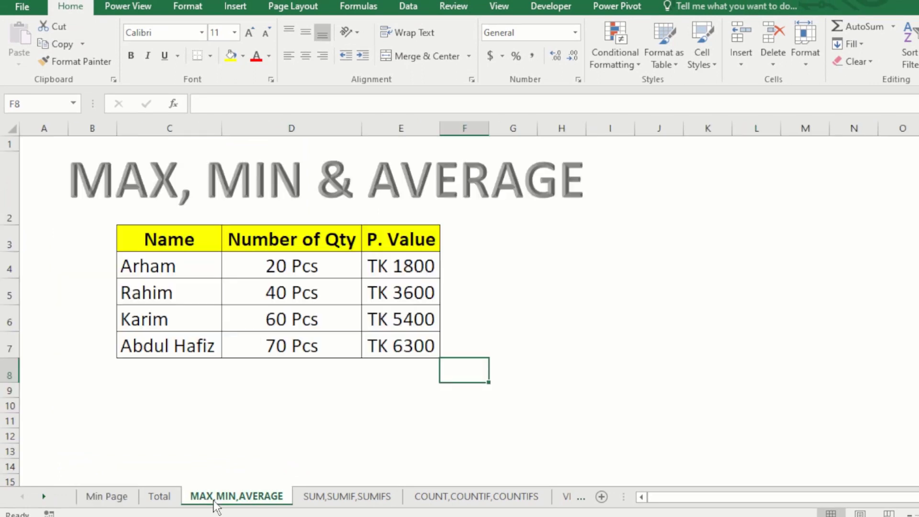
{"action": "left_click", "coordinate": [346, 373]}
{"action": "left_click", "coordinate": [191, 265]}
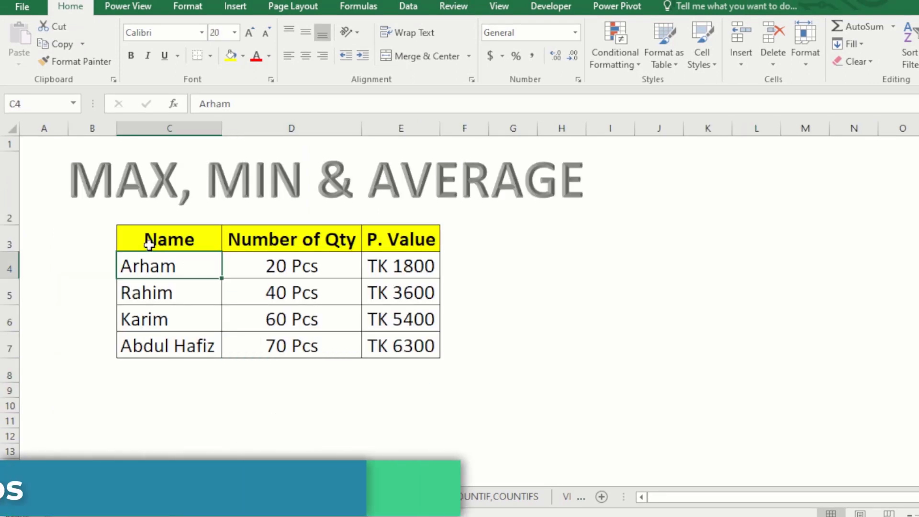
{"action": "left_click", "coordinate": [149, 244]}
{"action": "key", "text": "Right"}
{"action": "left_click_drag", "start_coordinate": [159, 236], "coordinate": [369, 242]}
- Select the four quantities, 20 to 70 Pcs, then pick cell H3
{"action": "left_click", "coordinate": [287, 378]}
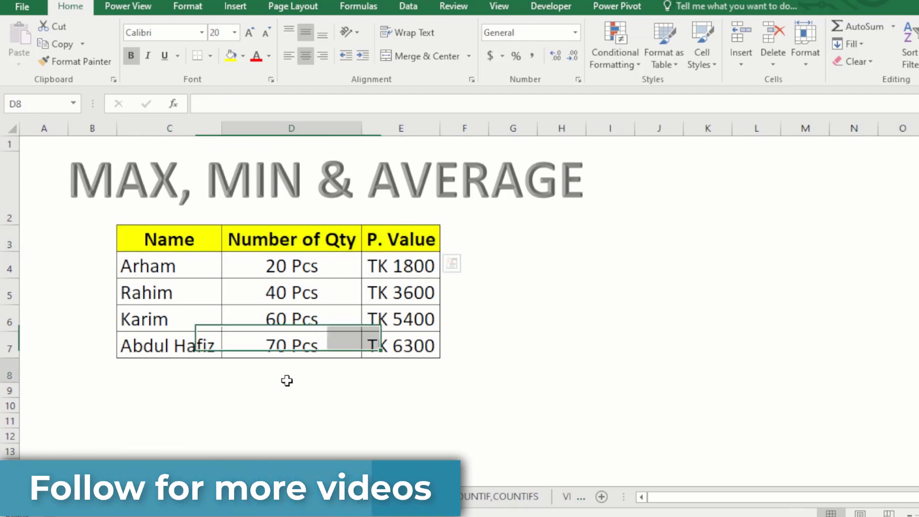
{"action": "left_click", "coordinate": [274, 287]}
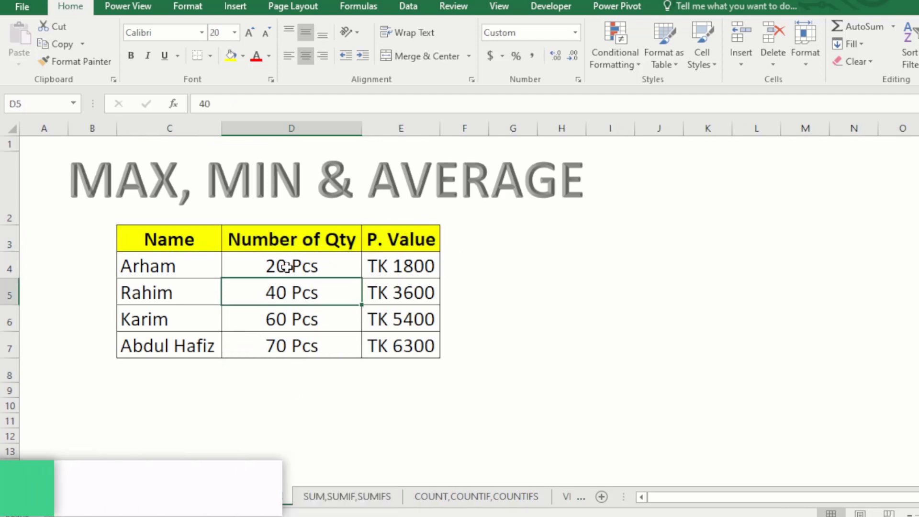
{"action": "left_click_drag", "start_coordinate": [287, 264], "coordinate": [285, 341]}
{"action": "left_click_drag", "start_coordinate": [290, 261], "coordinate": [290, 342]}
{"action": "left_click", "coordinate": [277, 352]}
{"action": "left_click", "coordinate": [283, 371]}
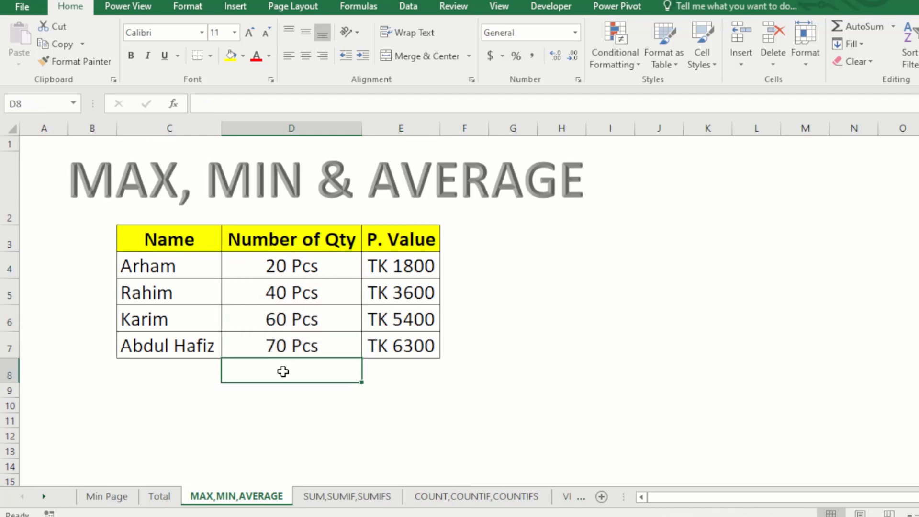
{"action": "left_click", "coordinate": [546, 238]}
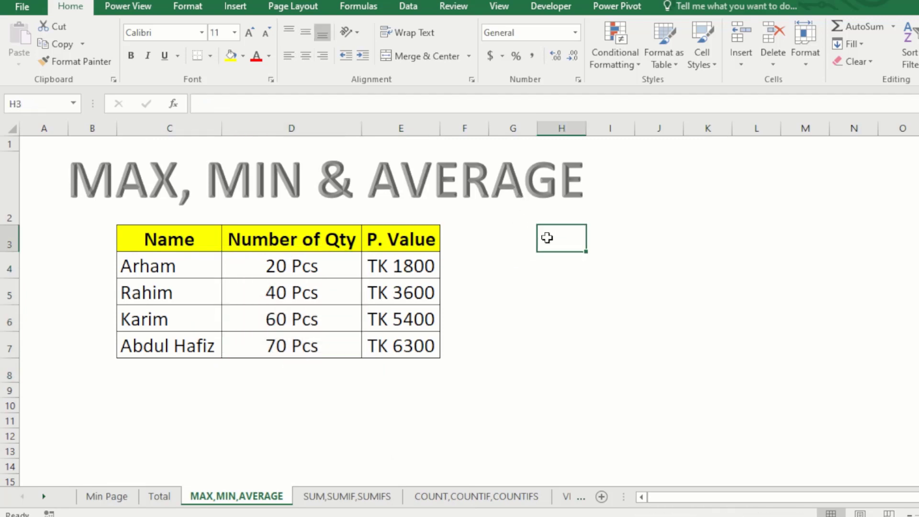
- Enter the heading Max in H3 and review the quantity values beside it
{"action": "type", "text": "ma"}
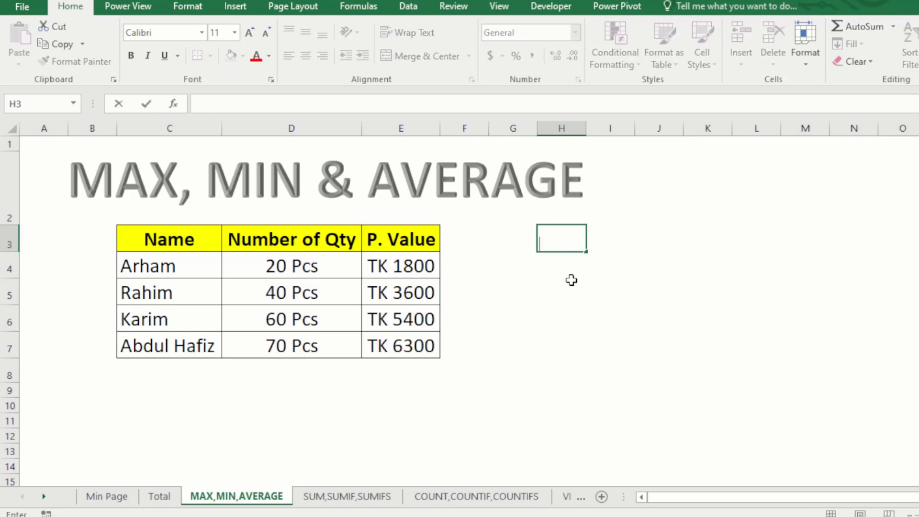
{"action": "key", "text": "Return"}
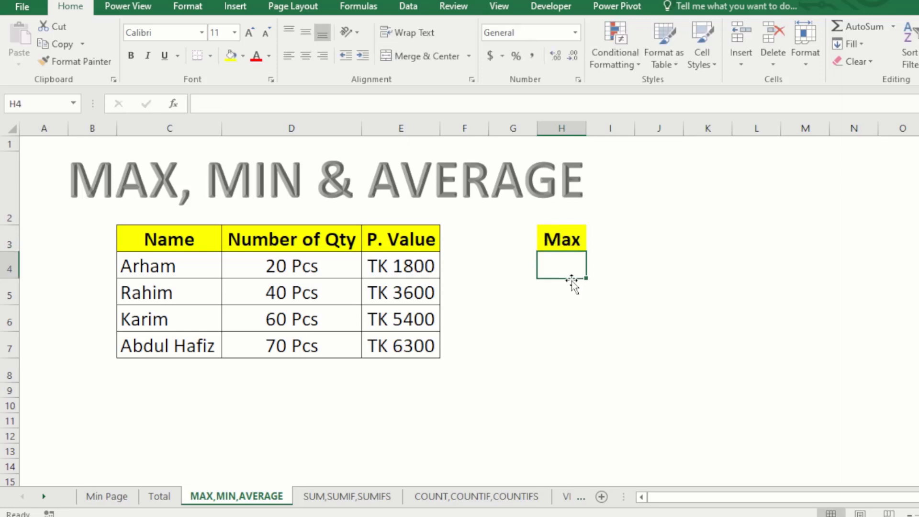
{"action": "left_click_drag", "start_coordinate": [287, 265], "coordinate": [283, 370]}
{"action": "left_click", "coordinate": [292, 267]}
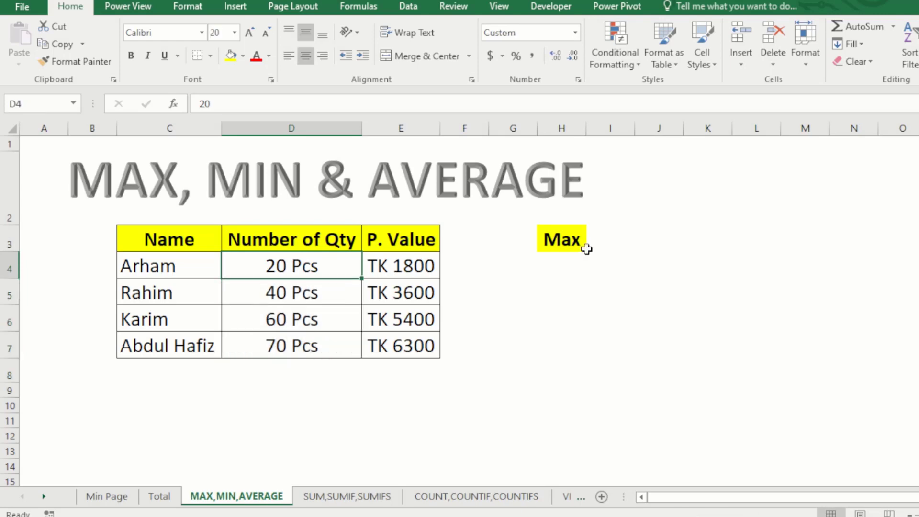
{"action": "left_click", "coordinate": [621, 243]}
- Enter =MAX(D4:D7) in I3, returning 70 Pcs, and check the range cells
{"action": "type", "text": "="}
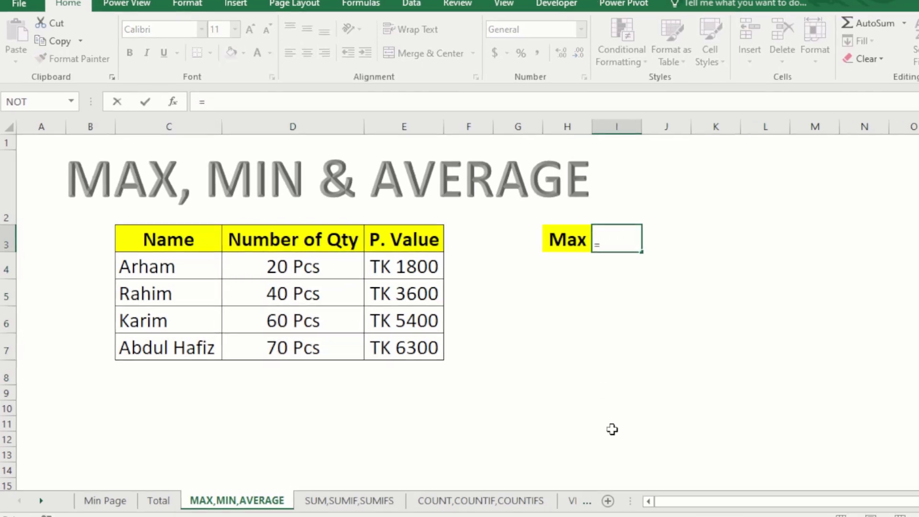
{"action": "type", "text": "max"}
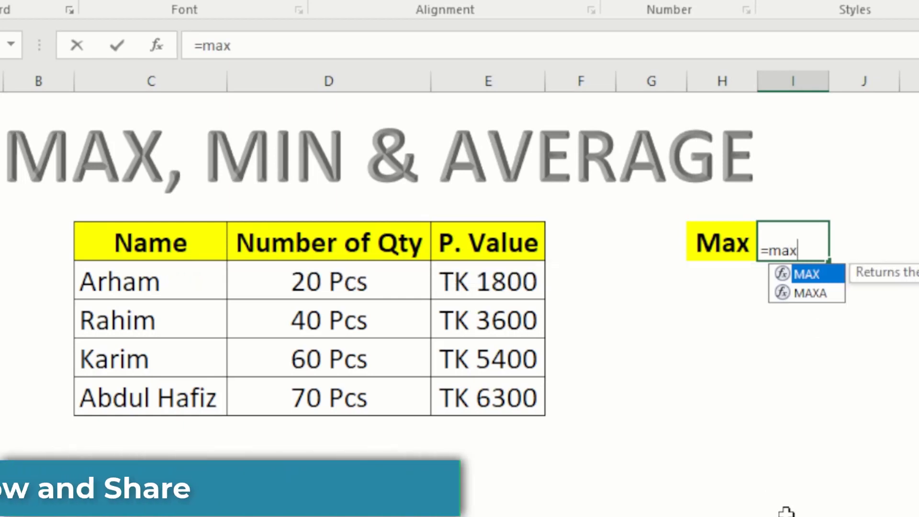
{"action": "key", "text": "Tab"}
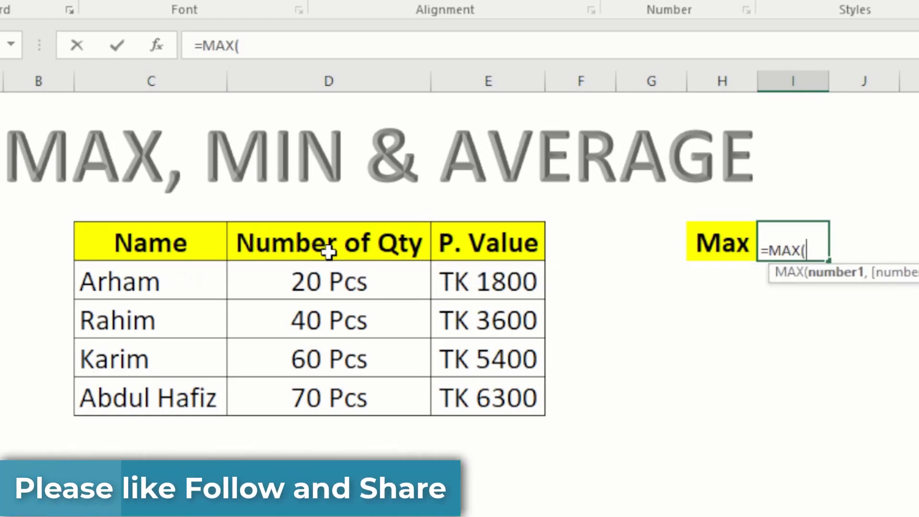
{"action": "left_click_drag", "start_coordinate": [317, 280], "coordinate": [313, 402]}
{"action": "key", "text": "Return"}
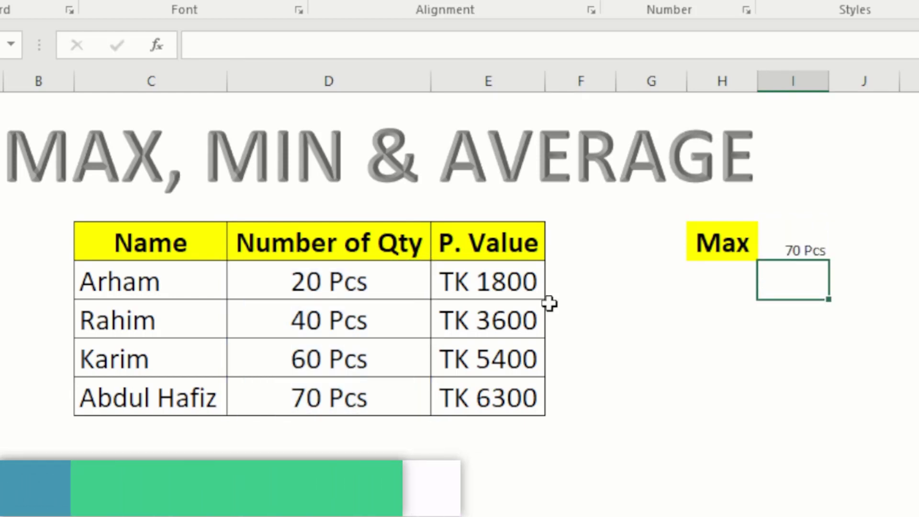
{"action": "left_click", "coordinate": [303, 382]}
{"action": "left_click_drag", "start_coordinate": [306, 289], "coordinate": [318, 397]}
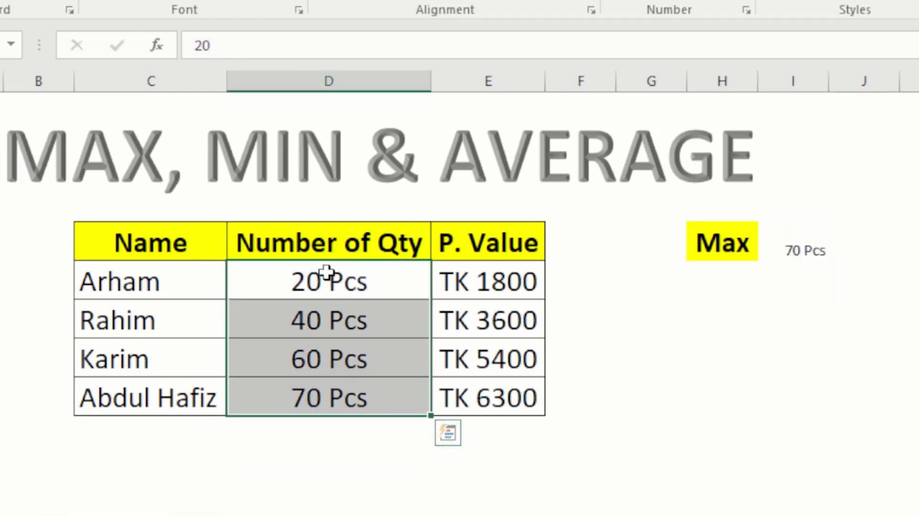
{"action": "left_click", "coordinate": [322, 302]}
{"action": "left_click", "coordinate": [328, 264]}
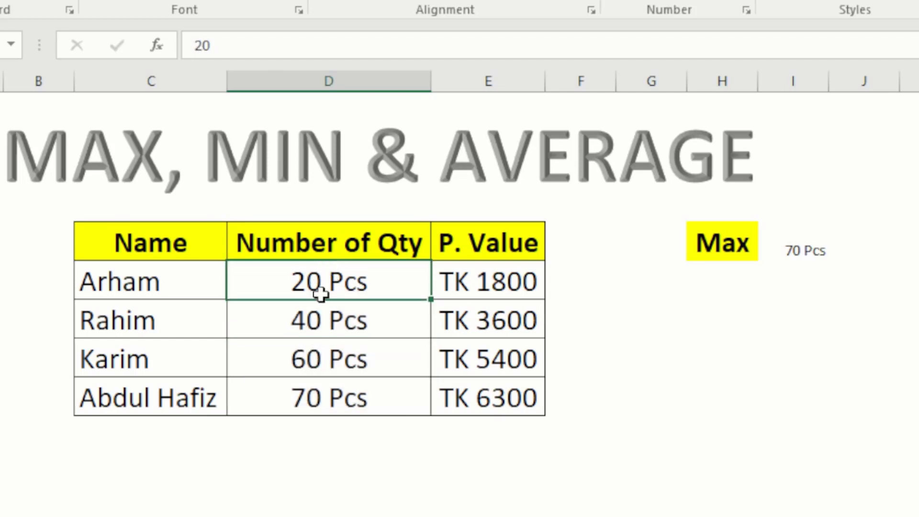
{"action": "left_click_drag", "start_coordinate": [323, 271], "coordinate": [320, 443]}
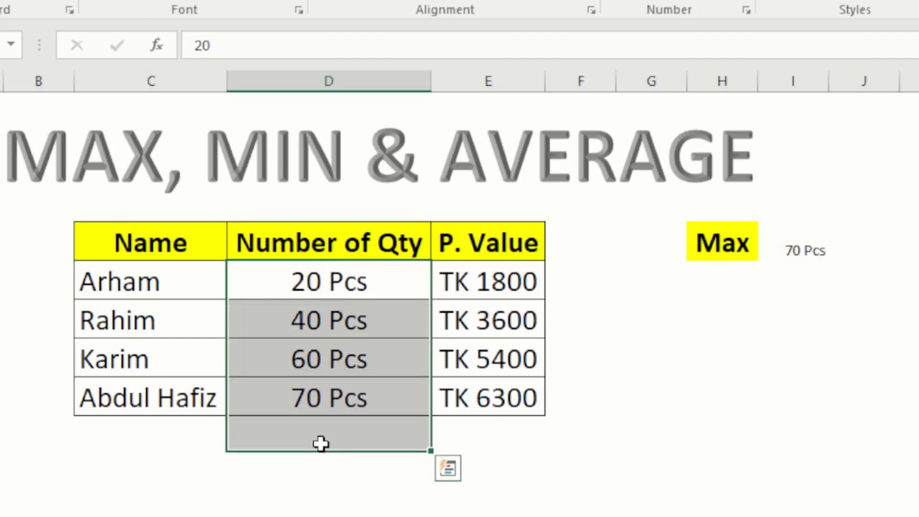
{"action": "left_click", "coordinate": [343, 387]}
{"action": "left_click", "coordinate": [805, 238]}
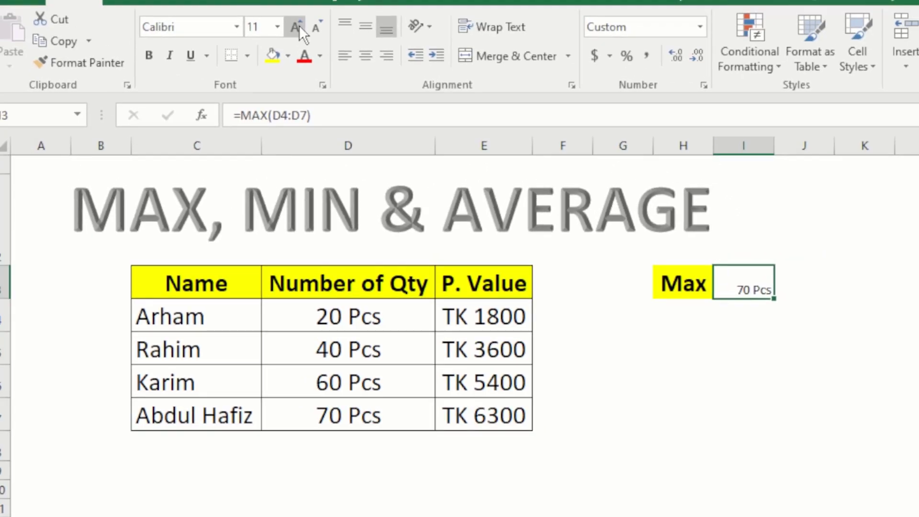
- Enlarge the 70 Pcs result in I3 to font size 20
{"action": "left_click", "coordinate": [299, 25]}
{"action": "left_click", "coordinate": [298, 25]}
{"action": "left_click", "coordinate": [299, 24]}
{"action": "left_click", "coordinate": [298, 25]}
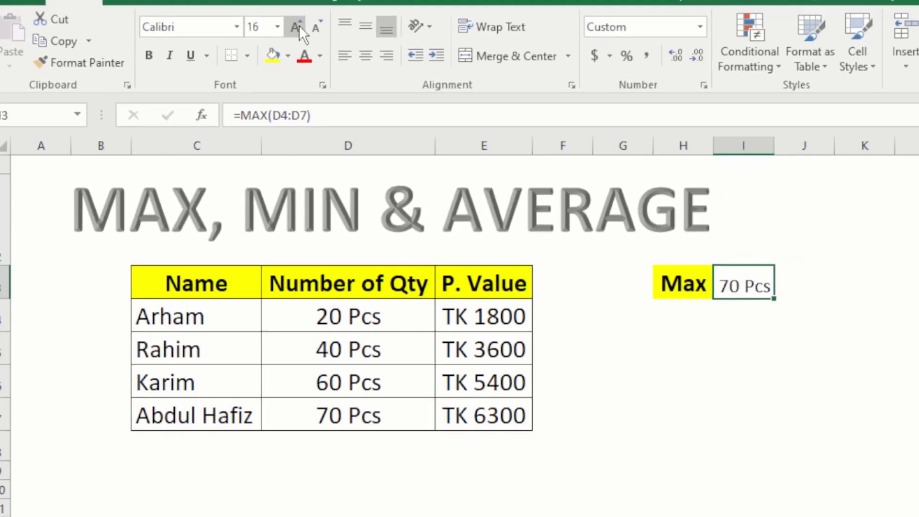
{"action": "left_click", "coordinate": [293, 29]}
{"action": "left_click", "coordinate": [769, 305]}
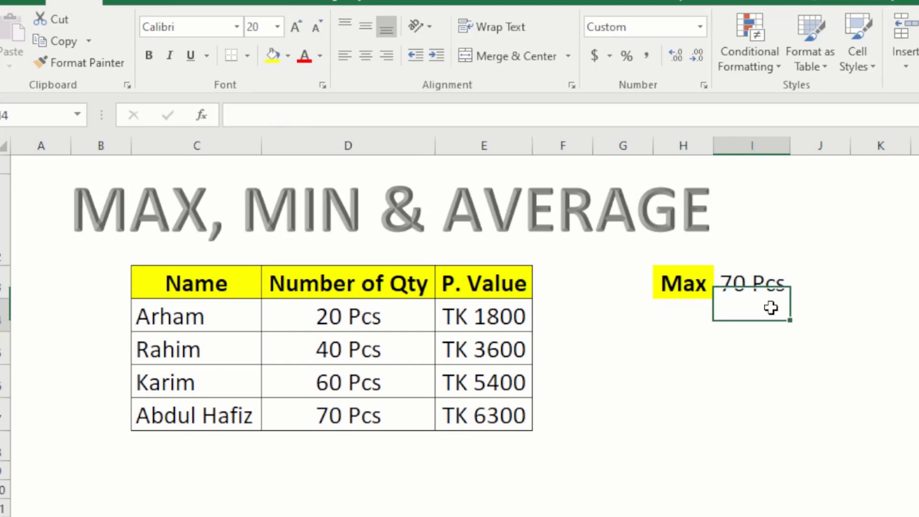
{"action": "left_click_drag", "start_coordinate": [354, 302], "coordinate": [351, 414]}
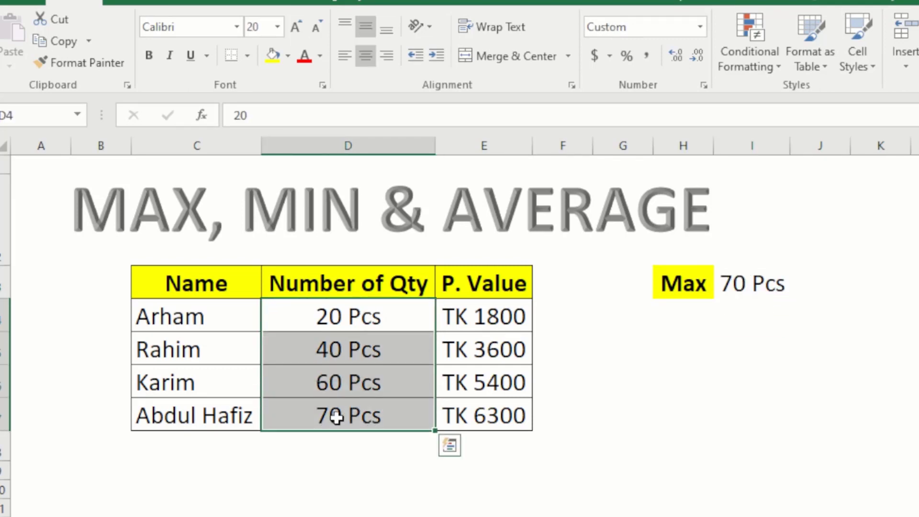
{"action": "left_click", "coordinate": [335, 412]}
- Start retyping the H3 label as MIN
{"action": "left_click", "coordinate": [749, 287]}
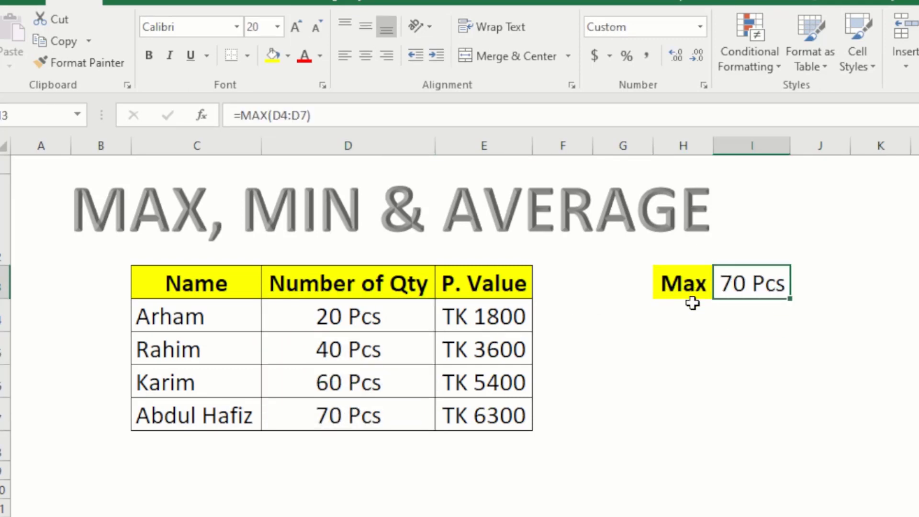
{"action": "left_click", "coordinate": [680, 284]}
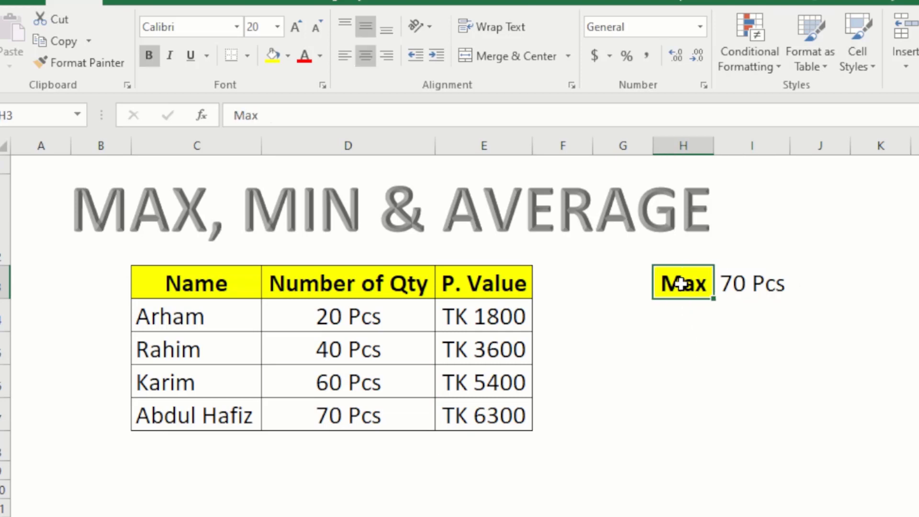
{"action": "type", "text": "mi"}
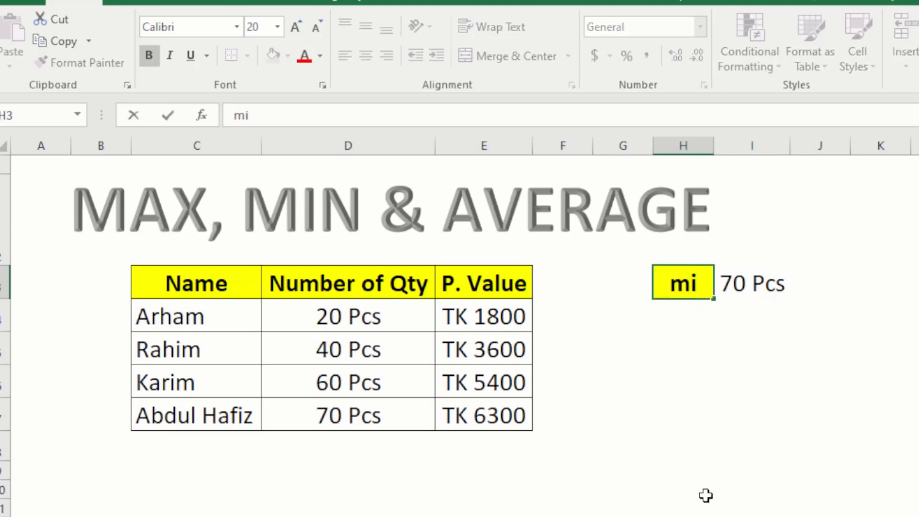
{"action": "type", "text": "MI"}
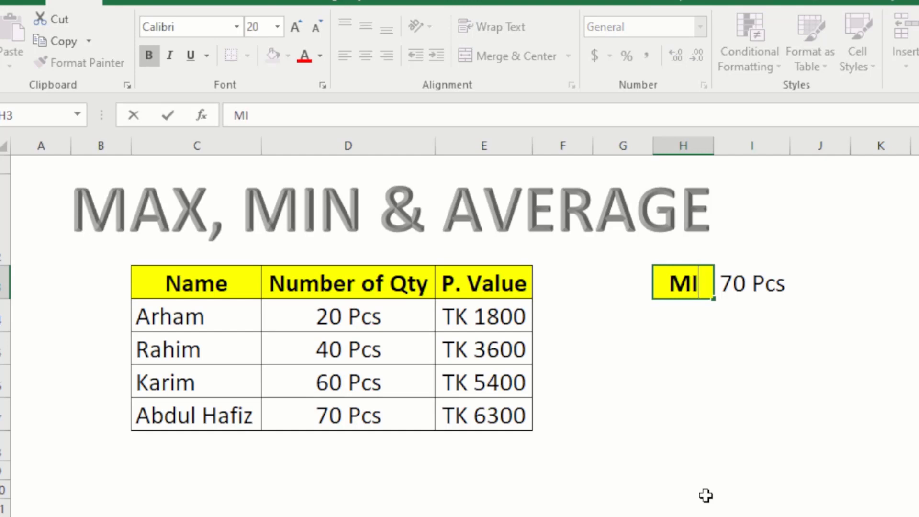
{"action": "type", "text": "N"}
- Confirm the new MIN label in H3
{"action": "key", "text": "Return"}
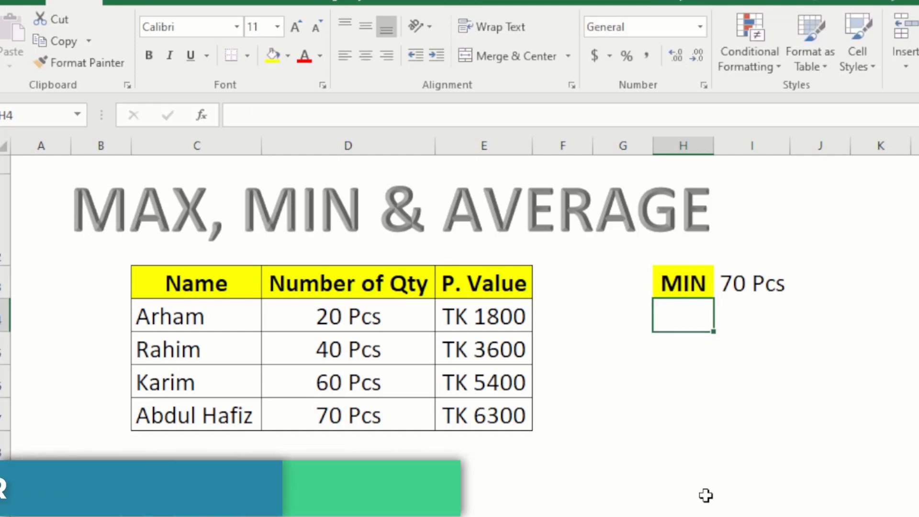
{"action": "left_click", "coordinate": [745, 282]}
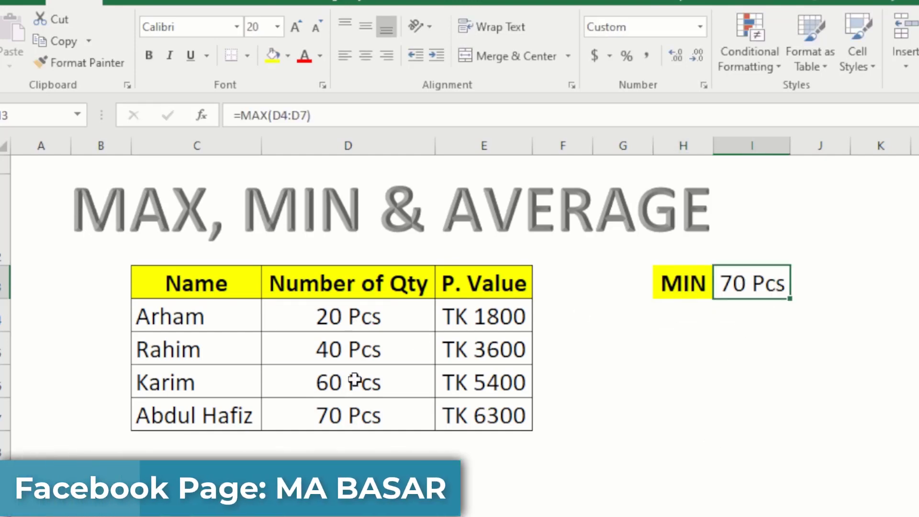
{"action": "left_click", "coordinate": [335, 318]}
- Replace I3's formula with =MIN(D4:D7), returning 20 Pcs, and check it
{"action": "left_click", "coordinate": [741, 281]}
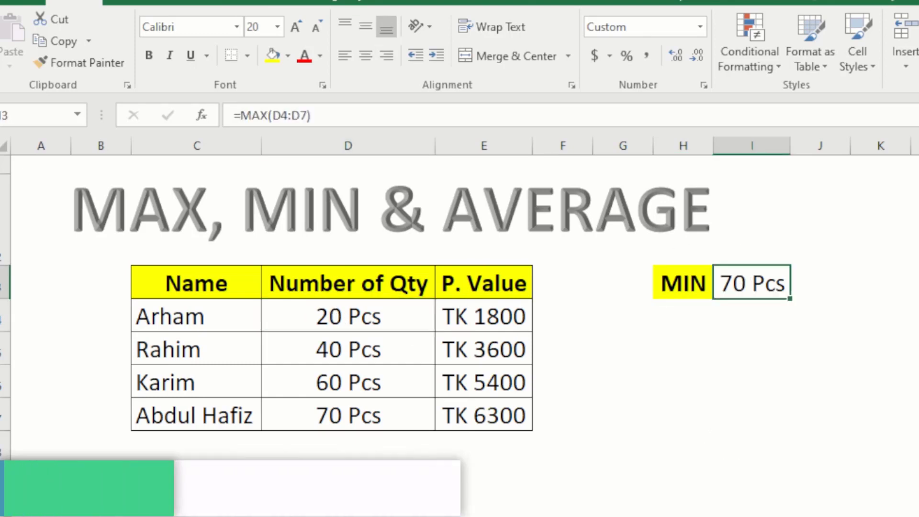
{"action": "type", "text": "=min"}
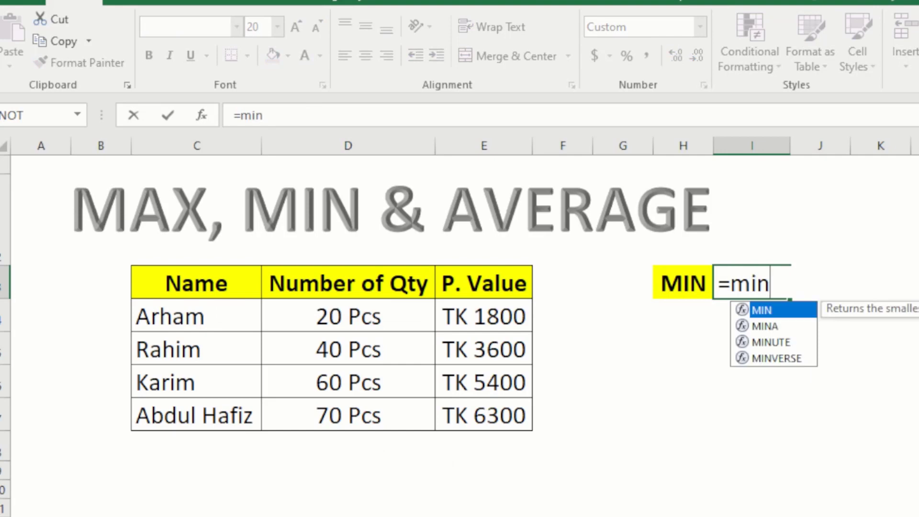
{"action": "key", "text": "Tab"}
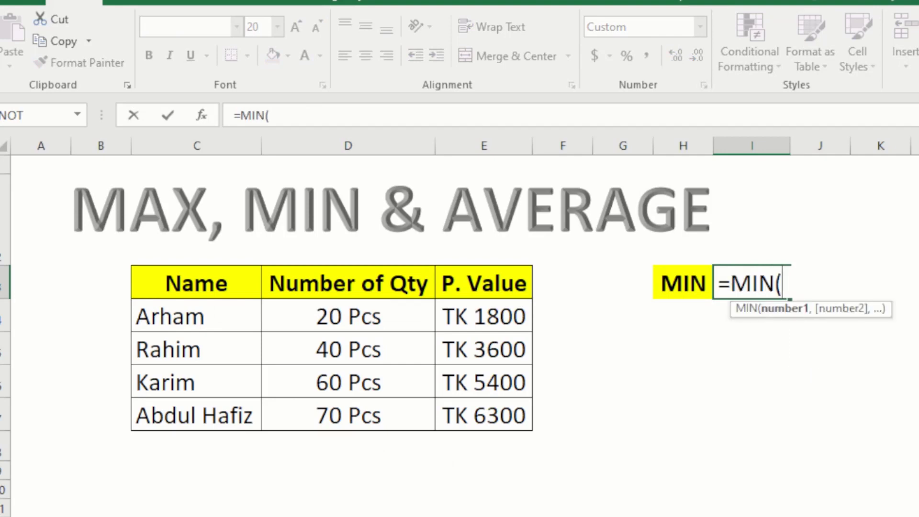
{"action": "left_click_drag", "start_coordinate": [371, 316], "coordinate": [359, 420]}
{"action": "key", "text": "Return"}
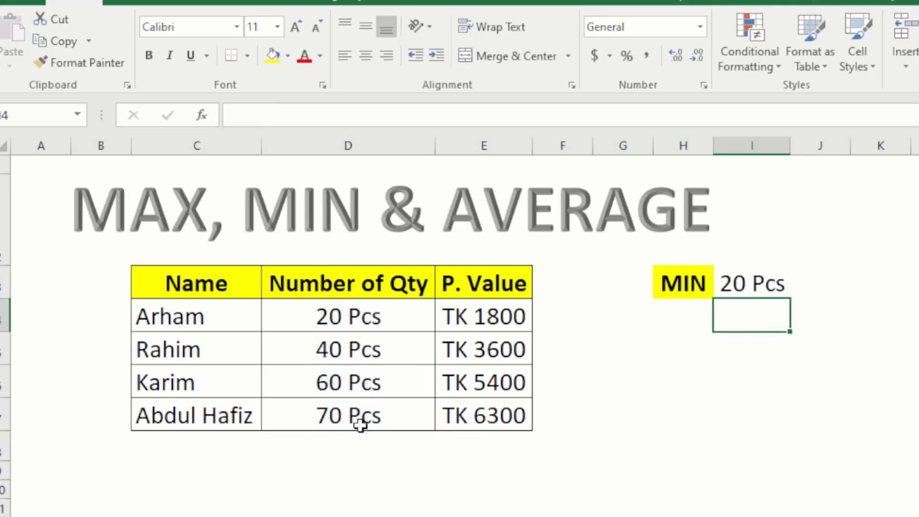
{"action": "left_click", "coordinate": [757, 275]}
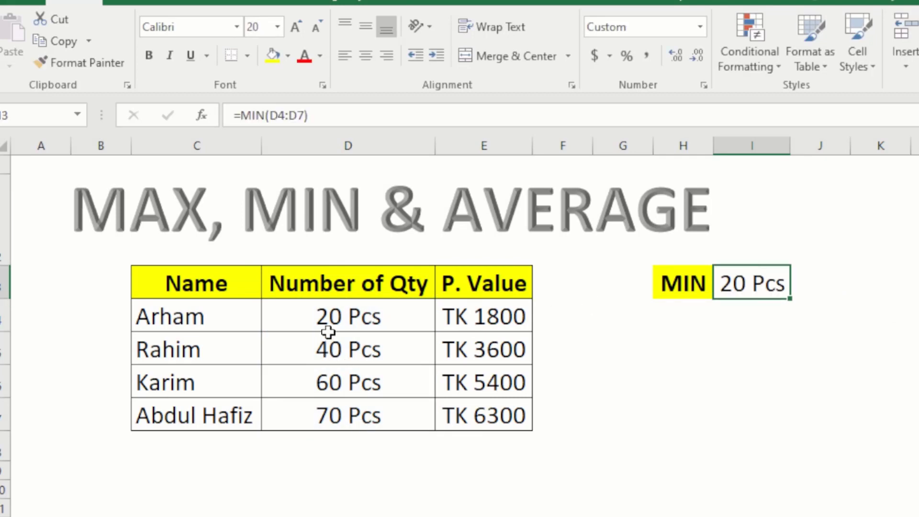
{"action": "left_click_drag", "start_coordinate": [337, 315], "coordinate": [338, 431]}
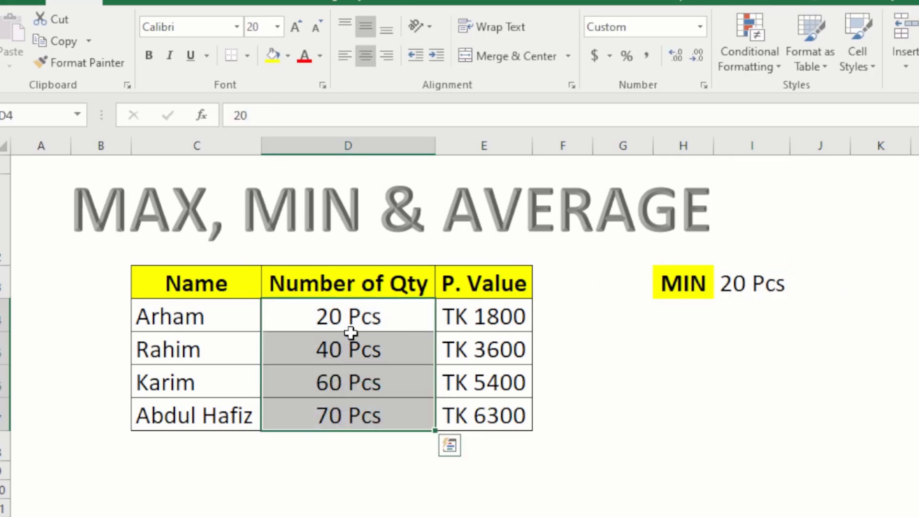
{"action": "left_click", "coordinate": [357, 319]}
{"action": "left_click", "coordinate": [764, 292]}
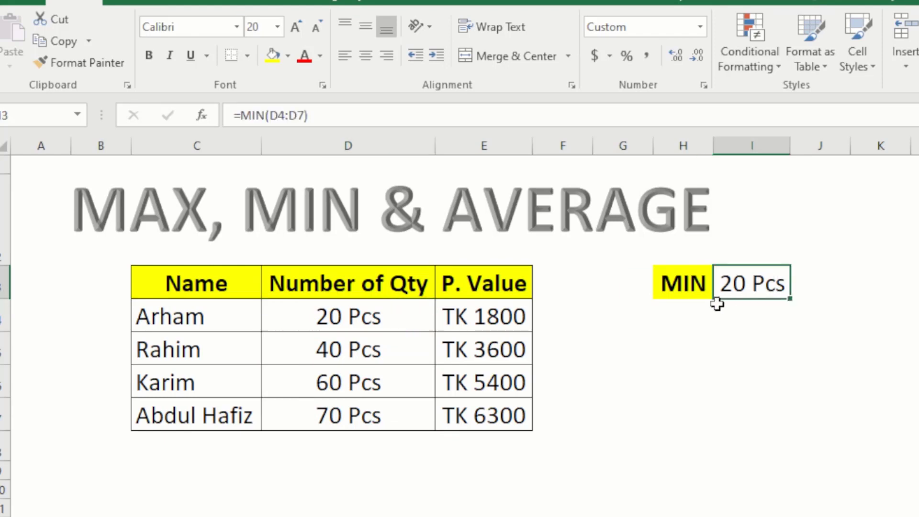
{"action": "left_click", "coordinate": [485, 301]}
{"action": "left_click", "coordinate": [741, 273]}
{"action": "type", "text": "=mic"}
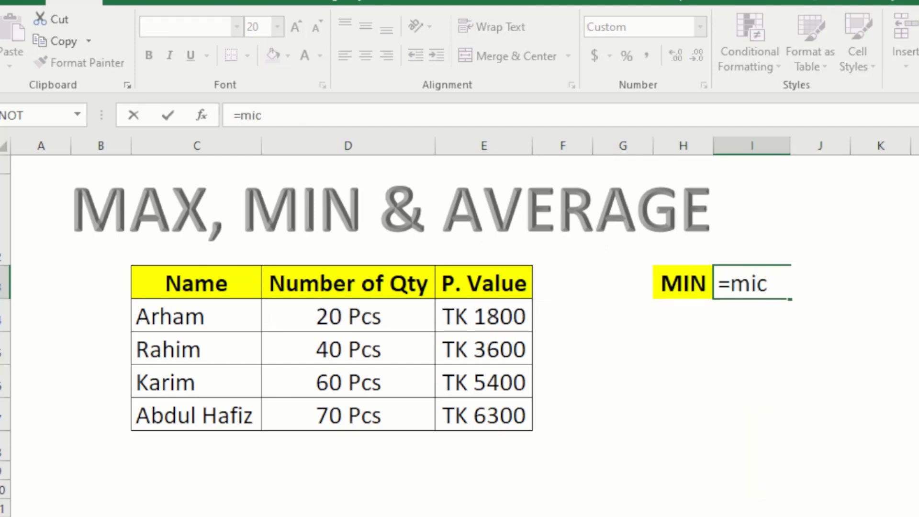
{"action": "key", "text": "BackSpace"}
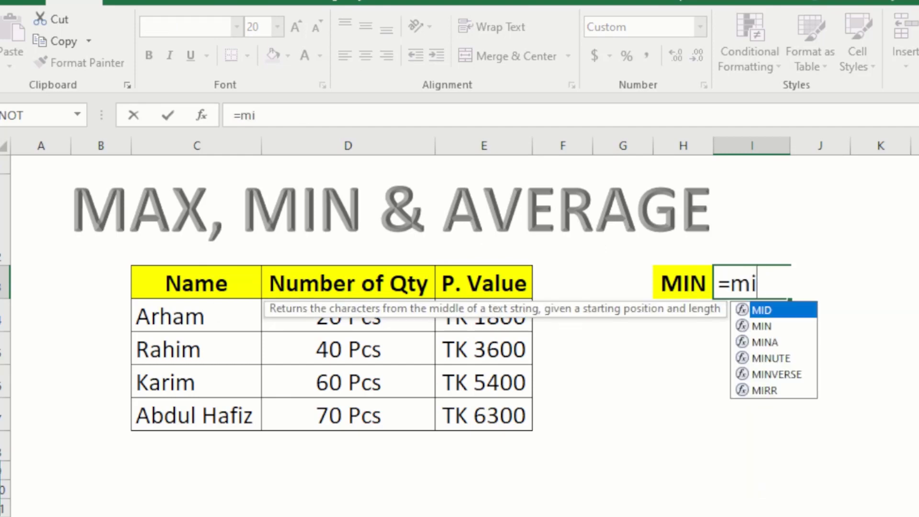
{"action": "type", "text": "n"}
{"action": "key", "text": "Tab"}
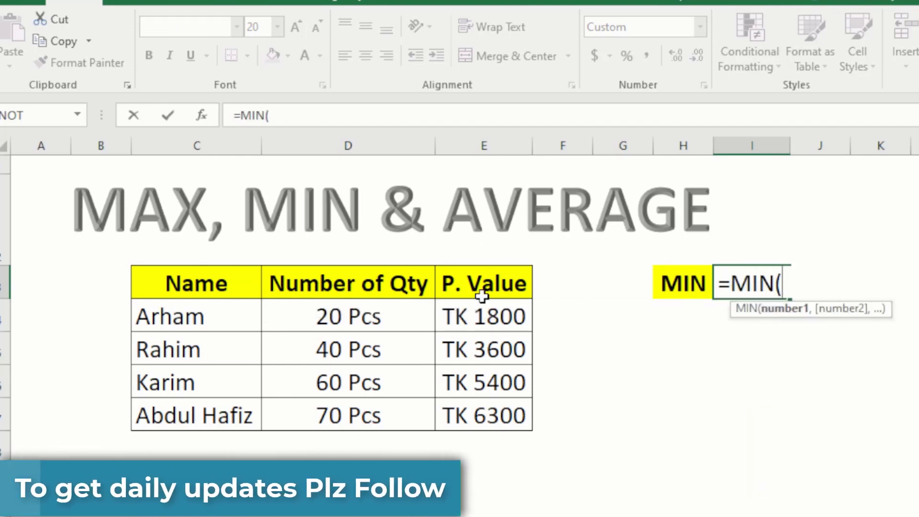
{"action": "left_click_drag", "start_coordinate": [476, 312], "coordinate": [479, 414]}
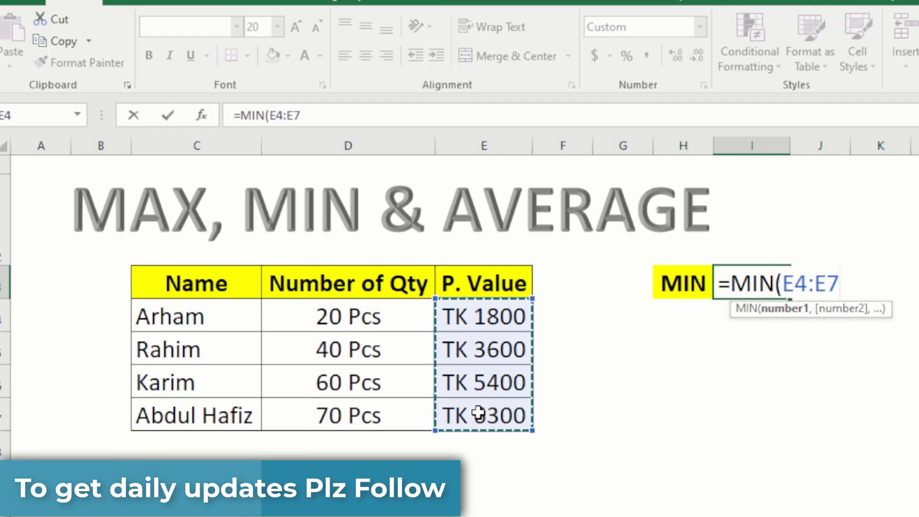
{"action": "key", "text": "Return"}
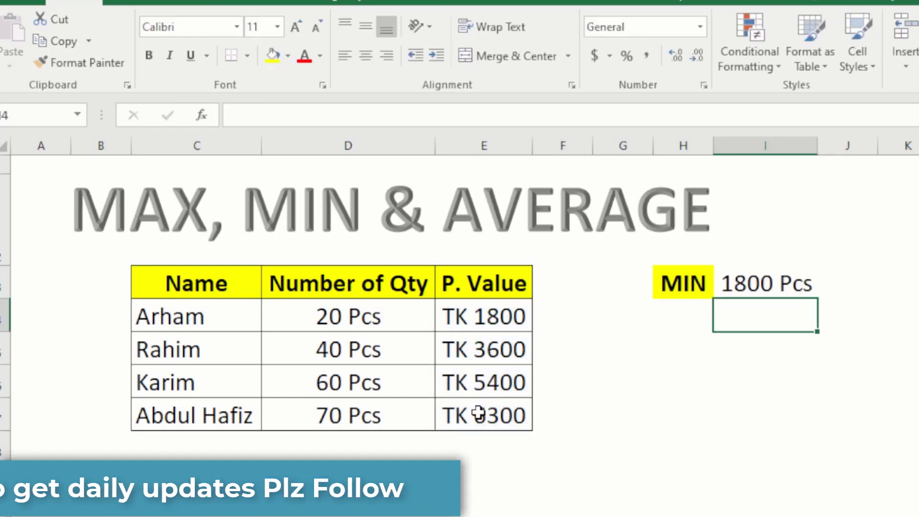
{"action": "left_click", "coordinate": [495, 313]}
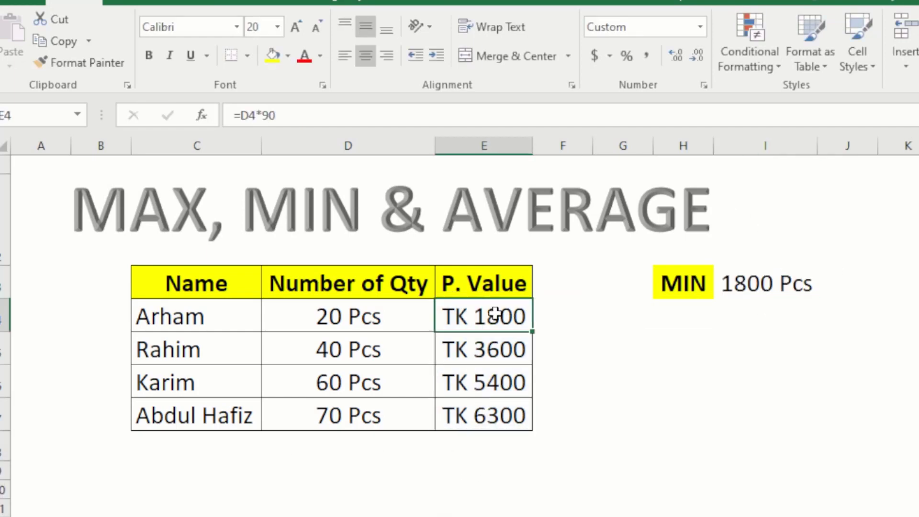
{"action": "left_click_drag", "start_coordinate": [479, 318], "coordinate": [476, 406]}
{"action": "left_click", "coordinate": [765, 284]}
{"action": "left_click", "coordinate": [493, 327]}
{"action": "left_click", "coordinate": [768, 279]}
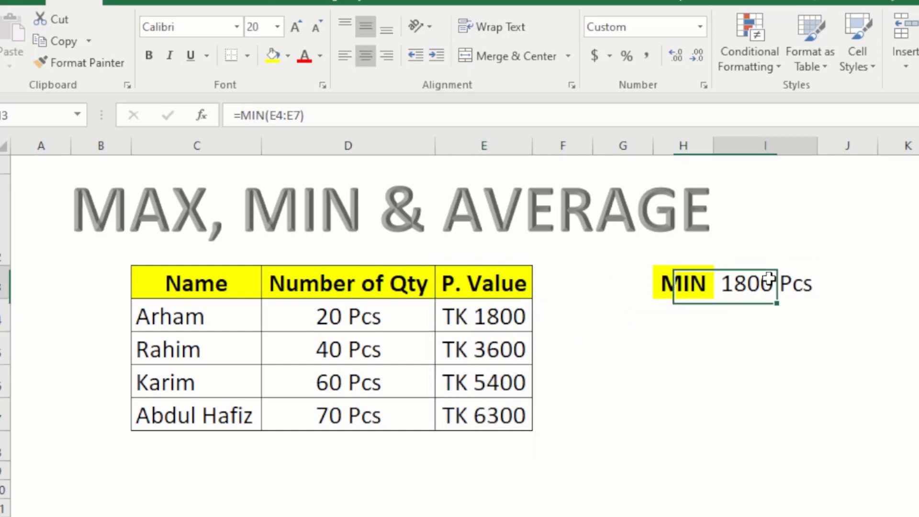
{"action": "left_click", "coordinate": [678, 284]}
- Relabel H3 as Av and clear the MIN formula from I3
{"action": "type", "text": "Av"}
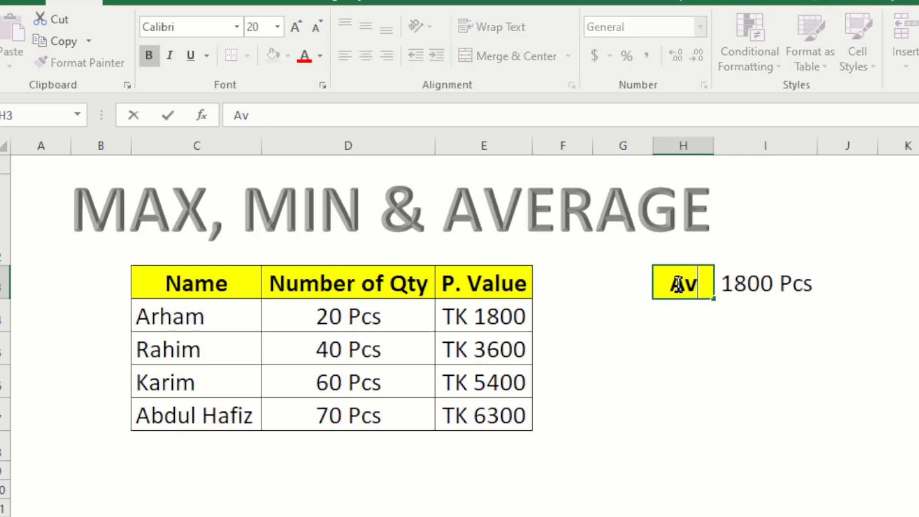
{"action": "key", "text": "Return"}
{"action": "left_click", "coordinate": [757, 282]}
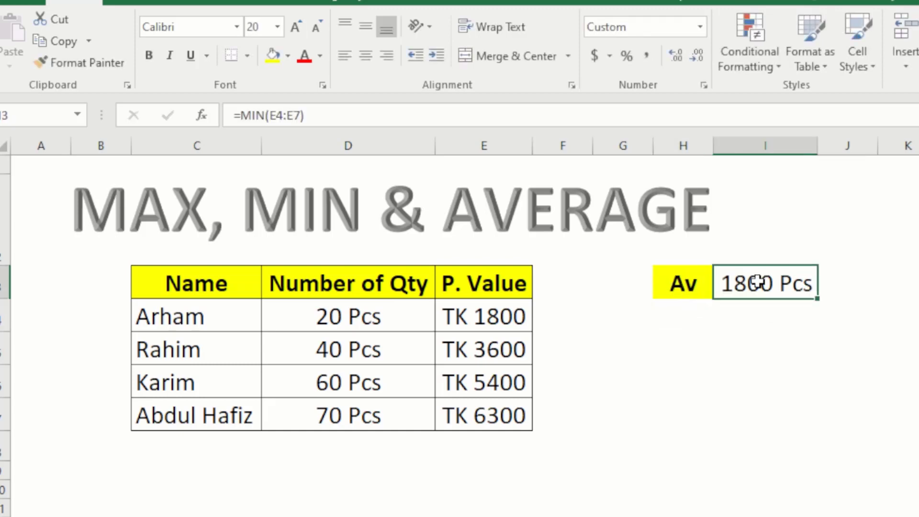
{"action": "key", "text": "Delete"}
{"action": "left_click_drag", "start_coordinate": [416, 315], "coordinate": [411, 415]}
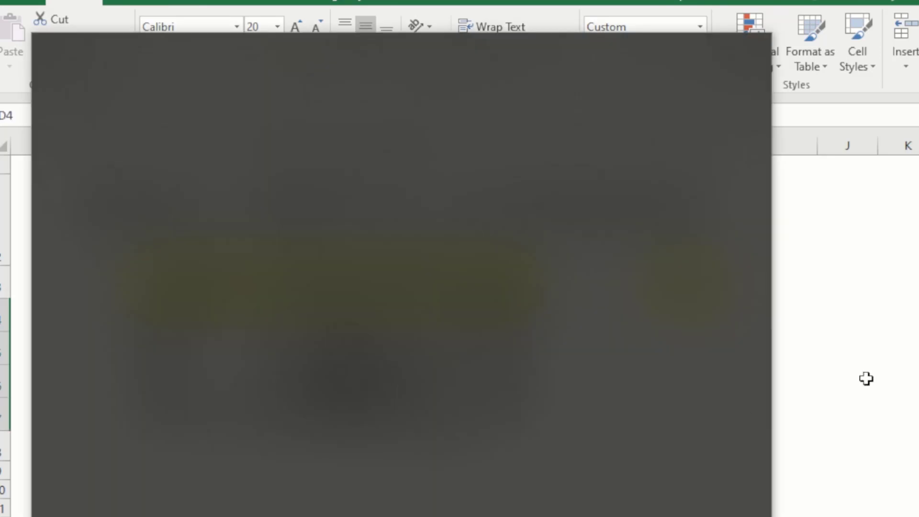
{"action": "left_click", "coordinate": [866, 378]}
- Enter =AVERAGE(D4:D7) in I3, returning 48 Pcs, and compare with D4:D7
{"action": "left_click", "coordinate": [733, 280]}
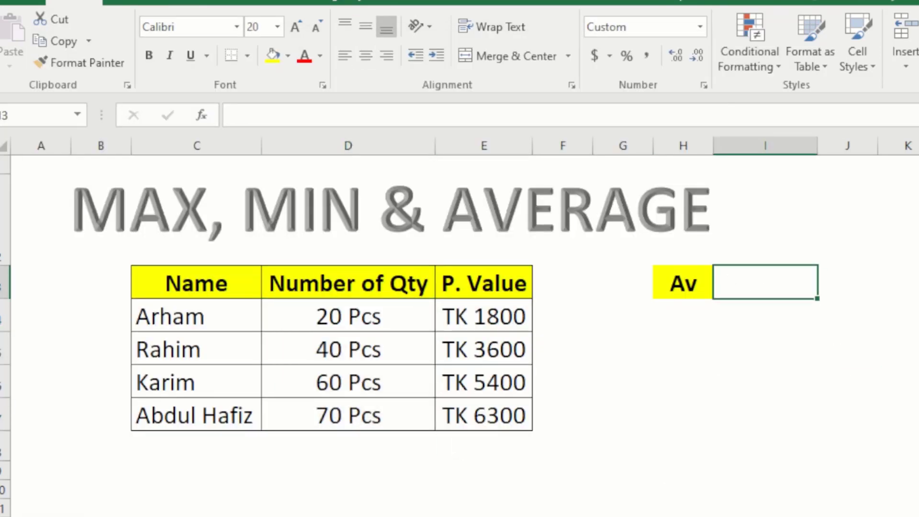
{"action": "type", "text": "="}
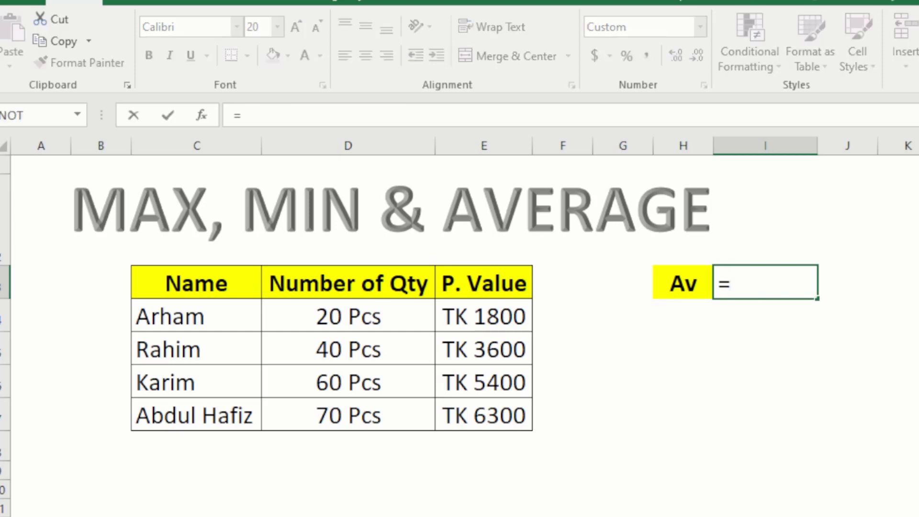
{"action": "type", "text": "avera"}
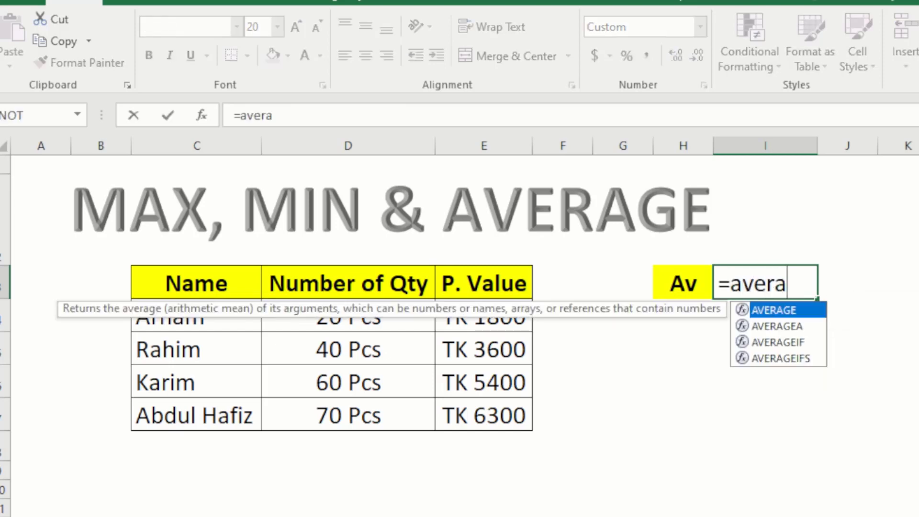
{"action": "type", "text": "ge"}
{"action": "key", "text": "Tab"}
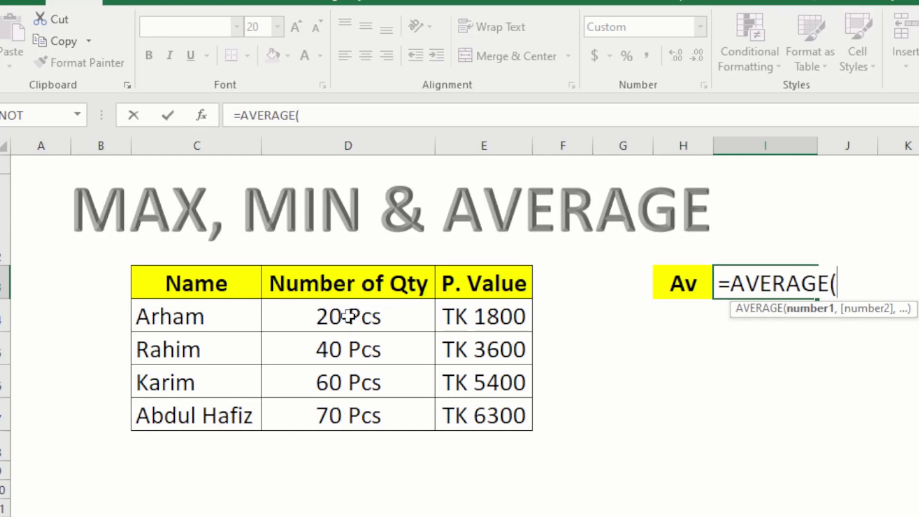
{"action": "left_click_drag", "start_coordinate": [348, 315], "coordinate": [349, 413]}
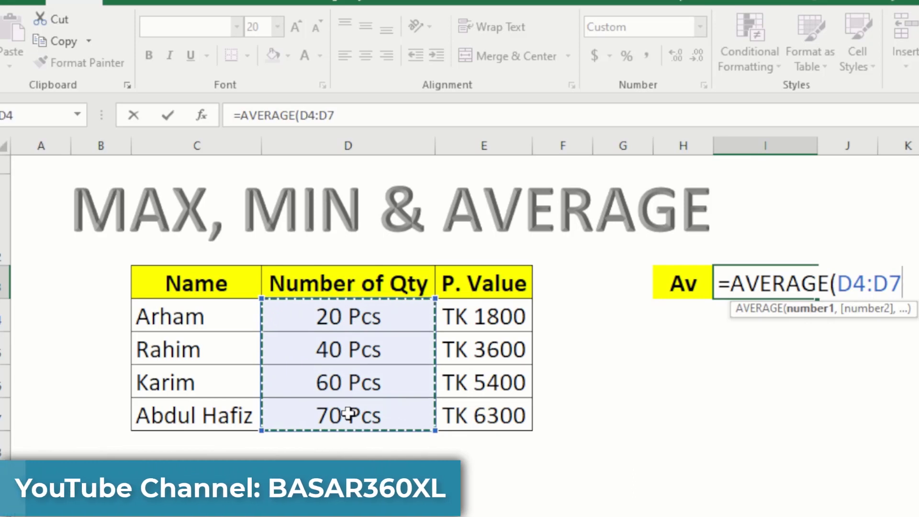
{"action": "key", "text": "Return"}
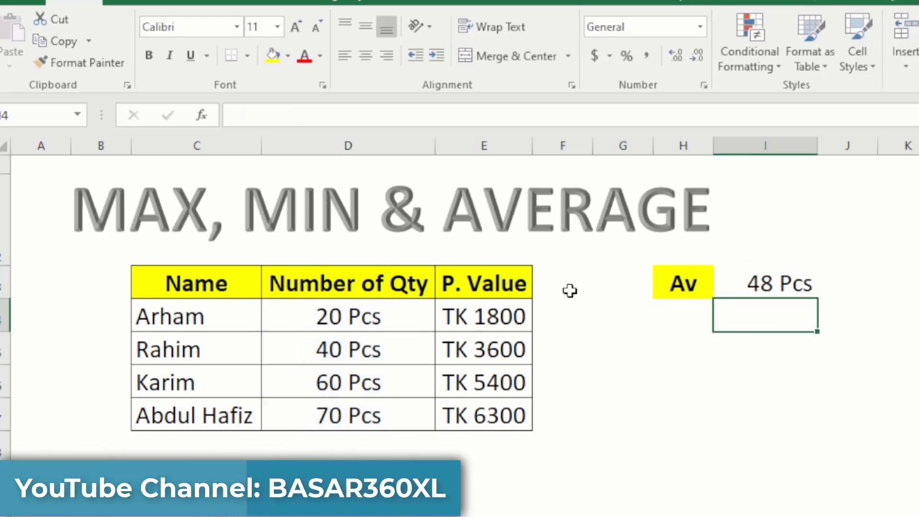
{"action": "left_click", "coordinate": [766, 284]}
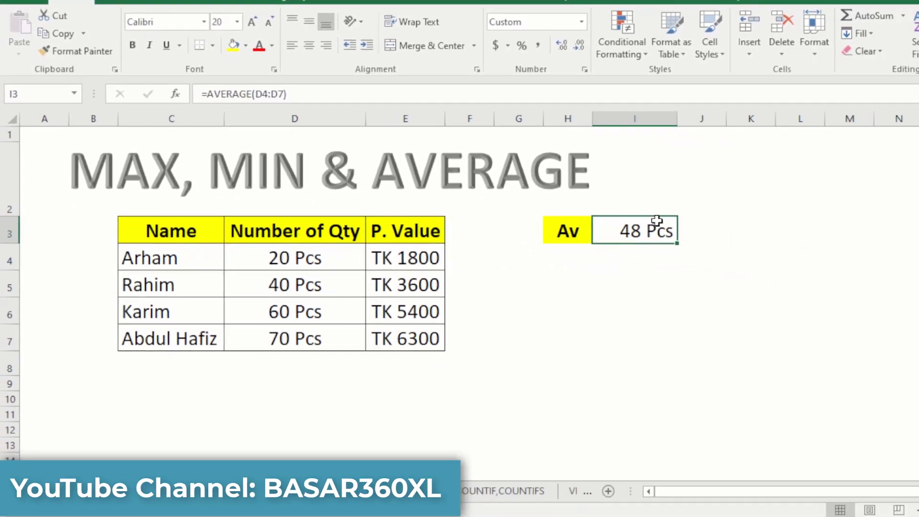
{"action": "left_click_drag", "start_coordinate": [303, 258], "coordinate": [306, 339]}
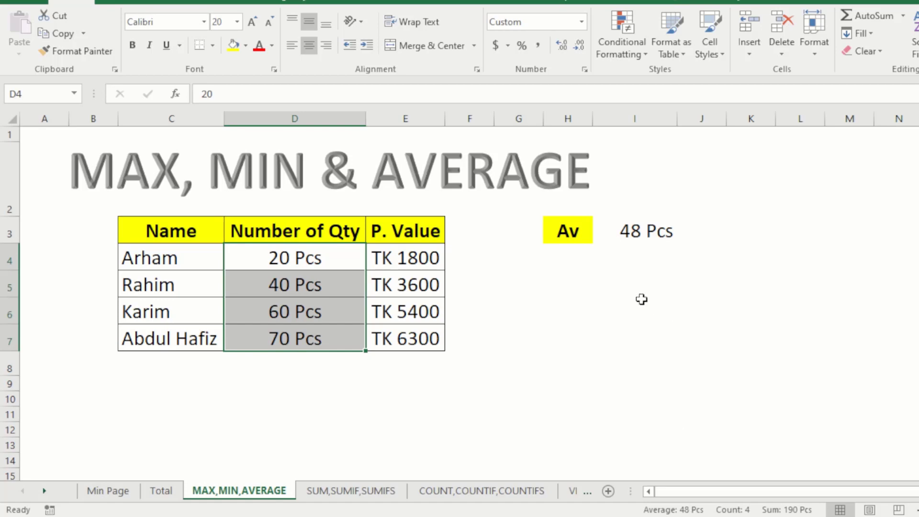
- Change I3 to =AVERAGE(E4:E7) so it averages P. Value, giving 4275
{"action": "left_click", "coordinate": [637, 230]}
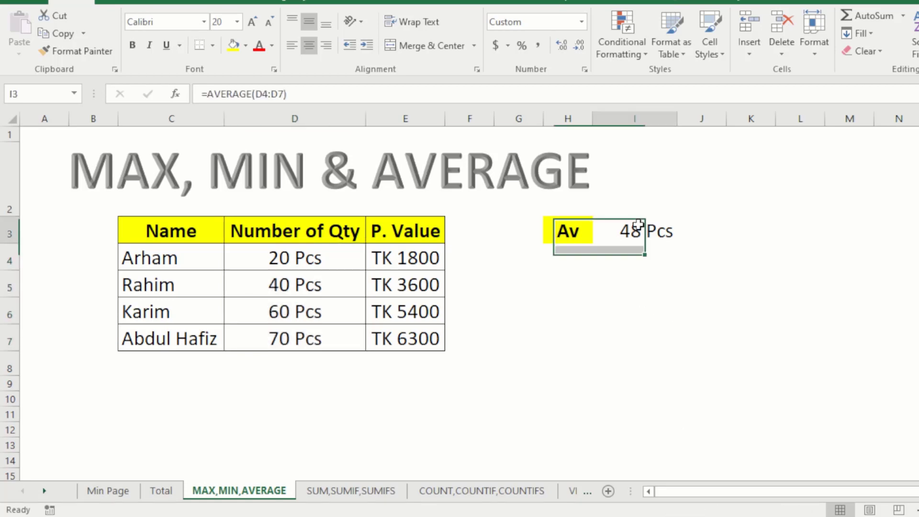
{"action": "left_click", "coordinate": [633, 257]}
{"action": "left_click", "coordinate": [605, 233]}
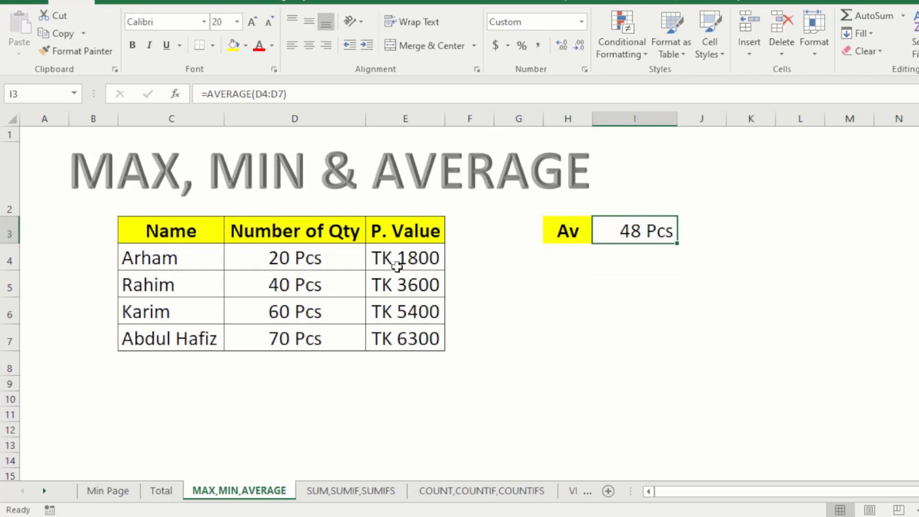
{"action": "type", "text": "=a"}
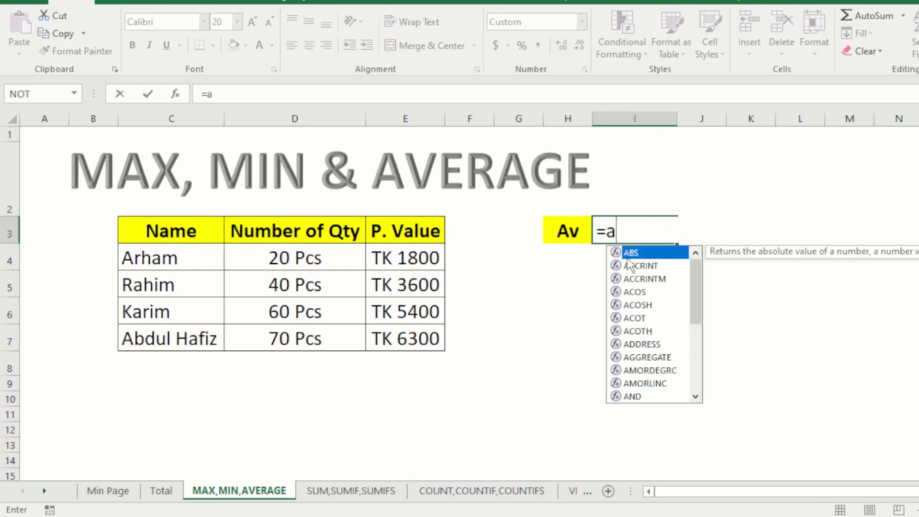
{"action": "type", "text": "ver"}
{"action": "double_click", "coordinate": [629, 253]}
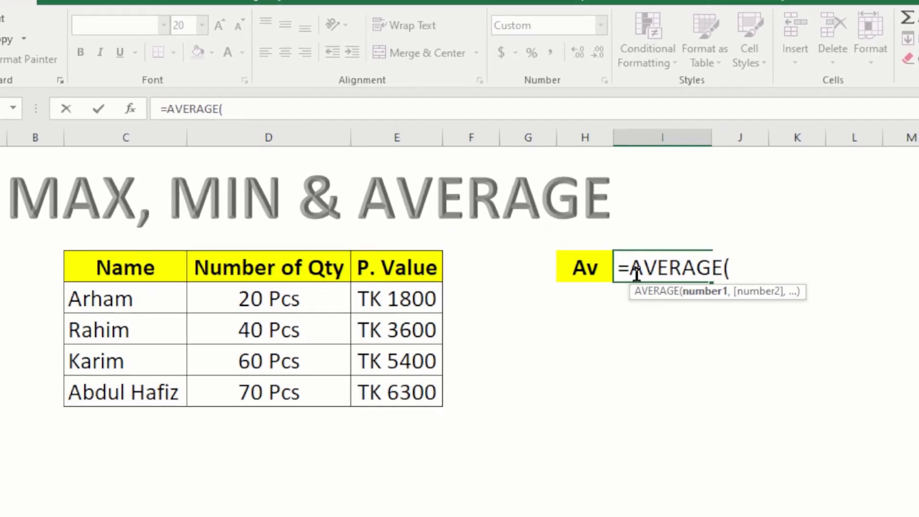
{"action": "left_click_drag", "start_coordinate": [396, 350], "coordinate": [398, 400]}
{"action": "key", "text": "Return"}
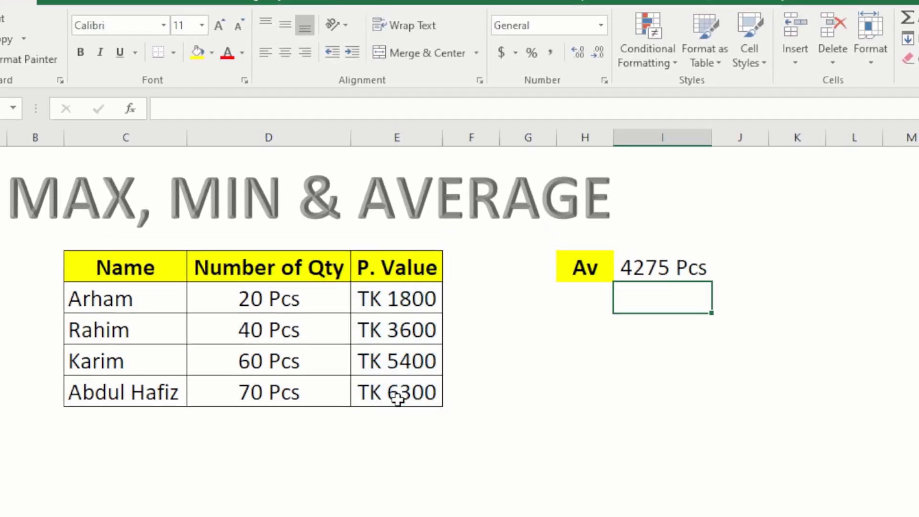
{"action": "left_click", "coordinate": [674, 268]}
{"action": "left_click_drag", "start_coordinate": [397, 300], "coordinate": [396, 390]}
{"action": "left_click", "coordinate": [641, 267]}
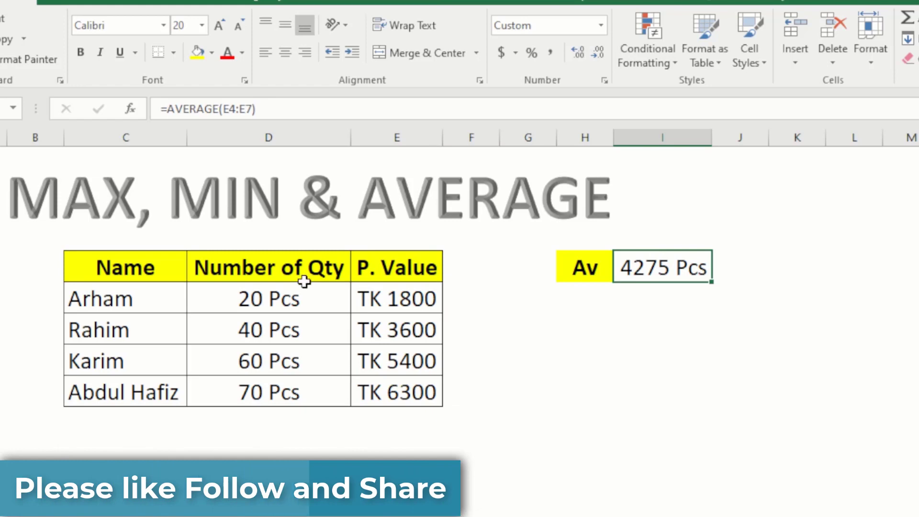
- Copy E5's TK currency format onto the average in I3 with Format Painter
{"action": "left_click", "coordinate": [269, 324]}
{"action": "left_click", "coordinate": [729, 266]}
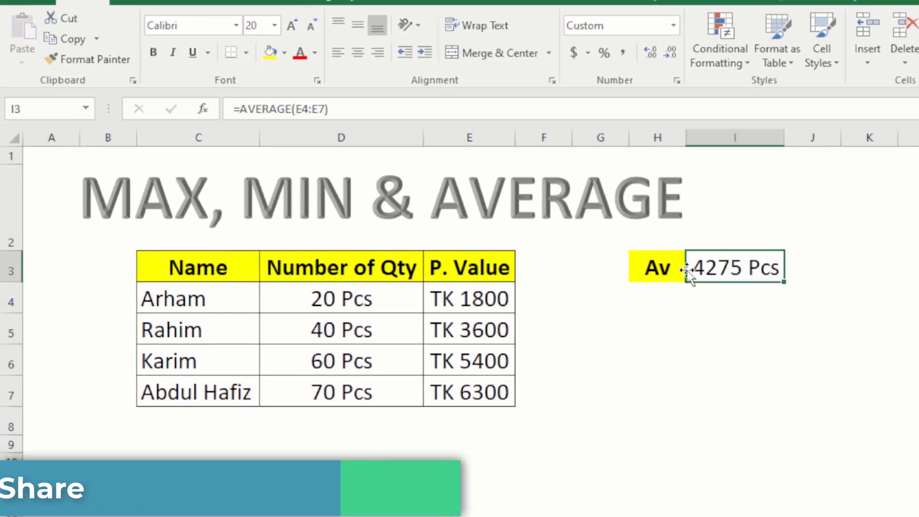
{"action": "left_click", "coordinate": [473, 302]}
{"action": "left_click", "coordinate": [468, 319]}
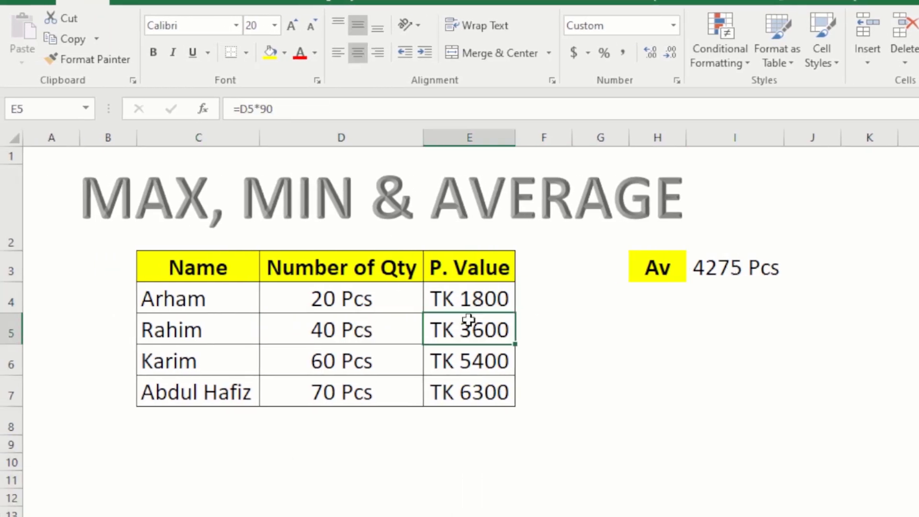
{"action": "left_click", "coordinate": [92, 62]}
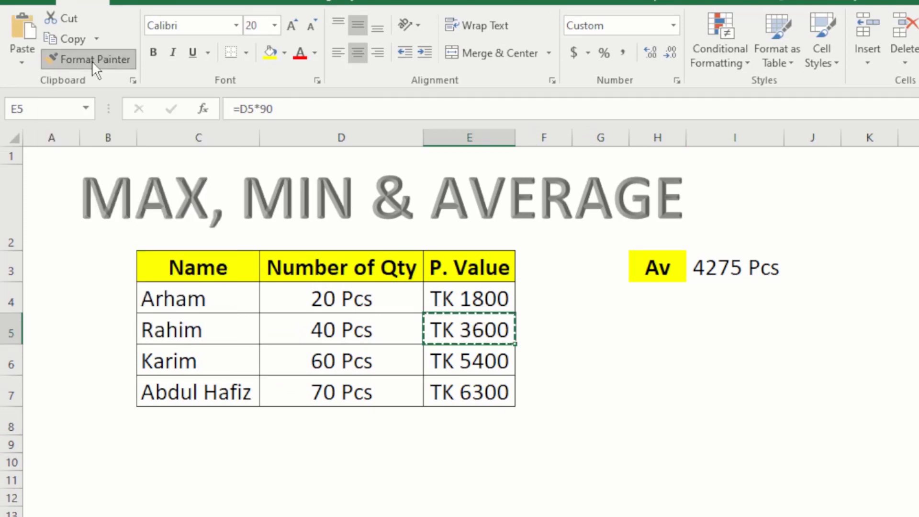
{"action": "left_click", "coordinate": [743, 270]}
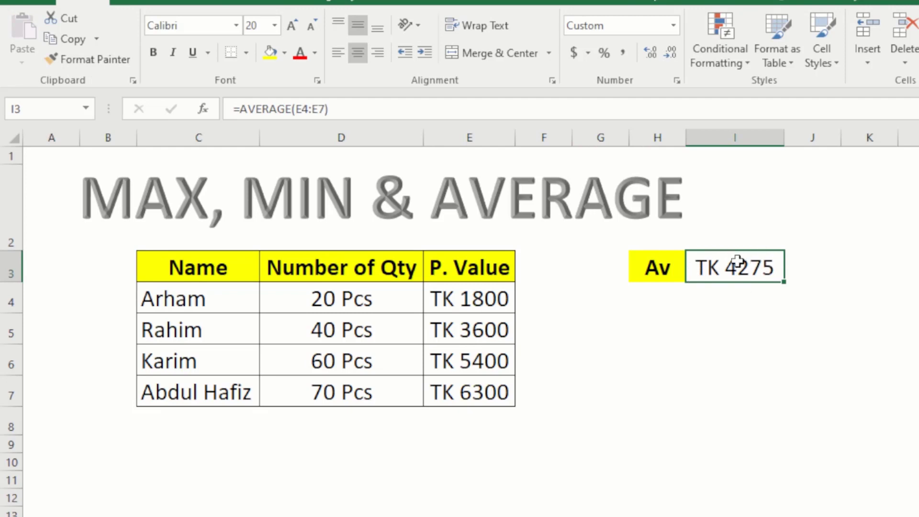
- Paint D5's Pcs format back onto the average in I3
{"action": "left_click", "coordinate": [493, 318]}
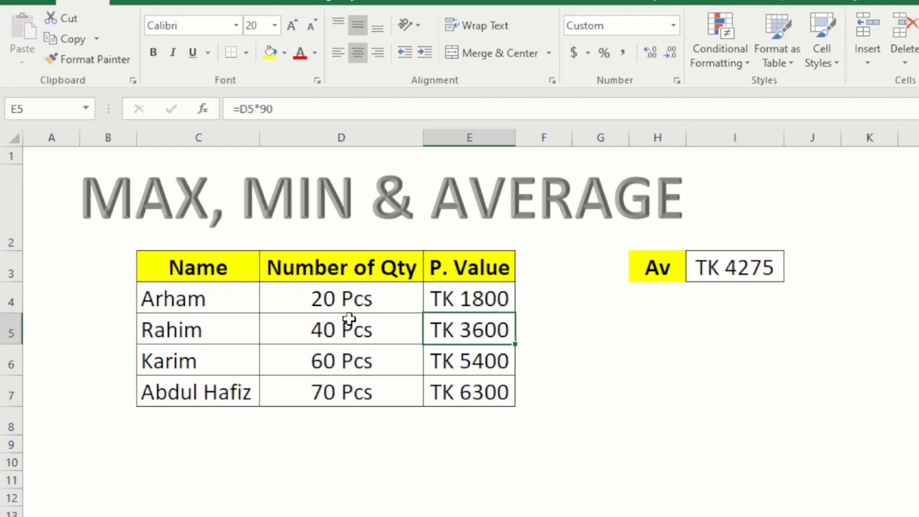
{"action": "left_click", "coordinate": [348, 319]}
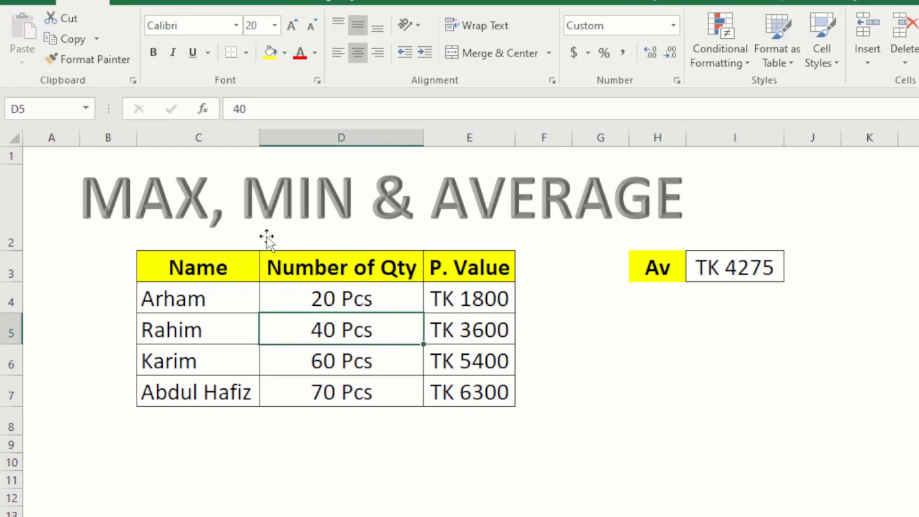
{"action": "left_click", "coordinate": [107, 59]}
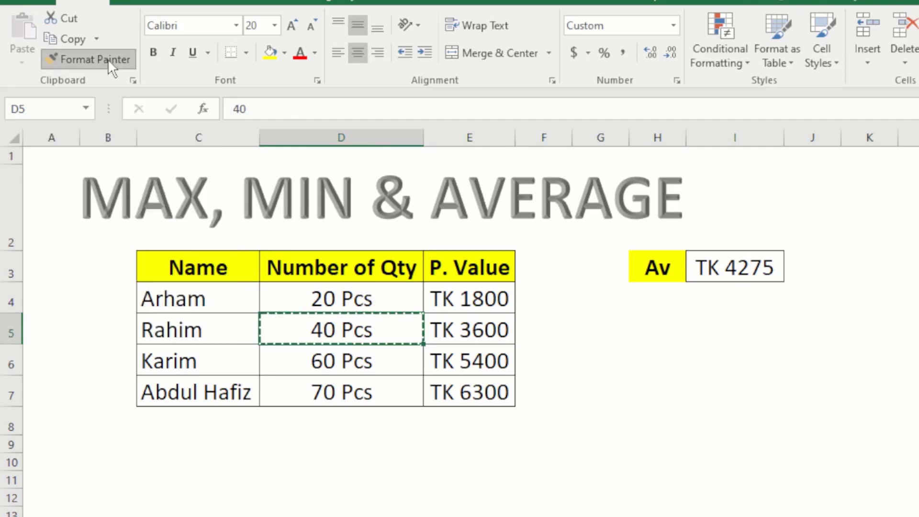
{"action": "left_click", "coordinate": [729, 270]}
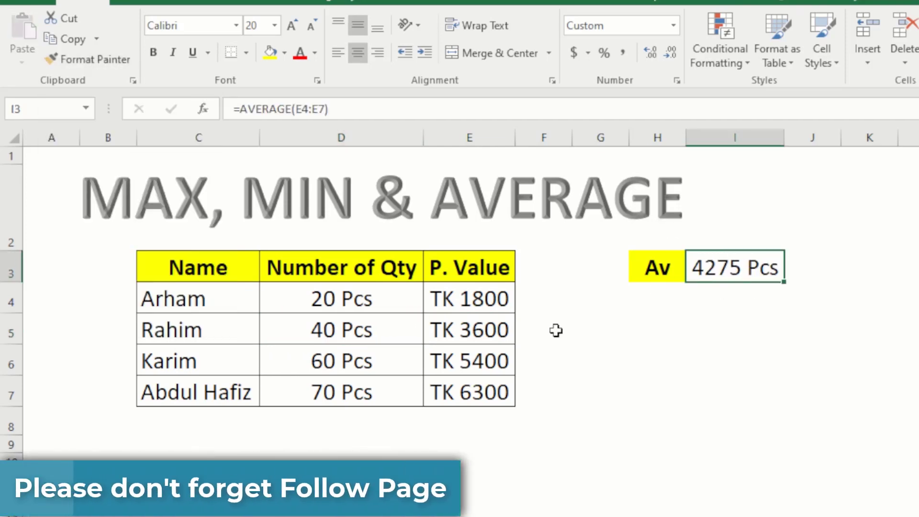
- Paint E6's TK currency format onto I3 so the average reads TK 4275
{"action": "left_click", "coordinate": [481, 361]}
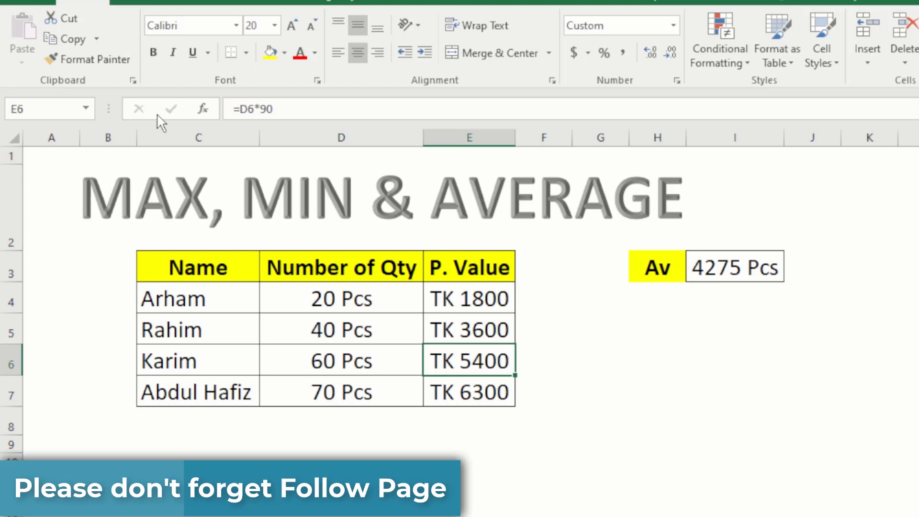
{"action": "left_click", "coordinate": [95, 59]}
{"action": "left_click", "coordinate": [701, 262]}
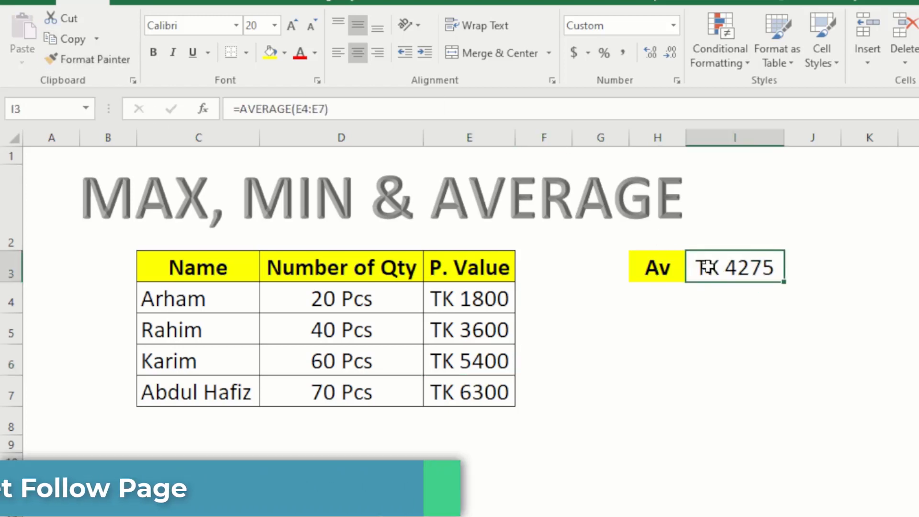
{"action": "left_click", "coordinate": [709, 316]}
{"action": "left_click", "coordinate": [754, 233]}
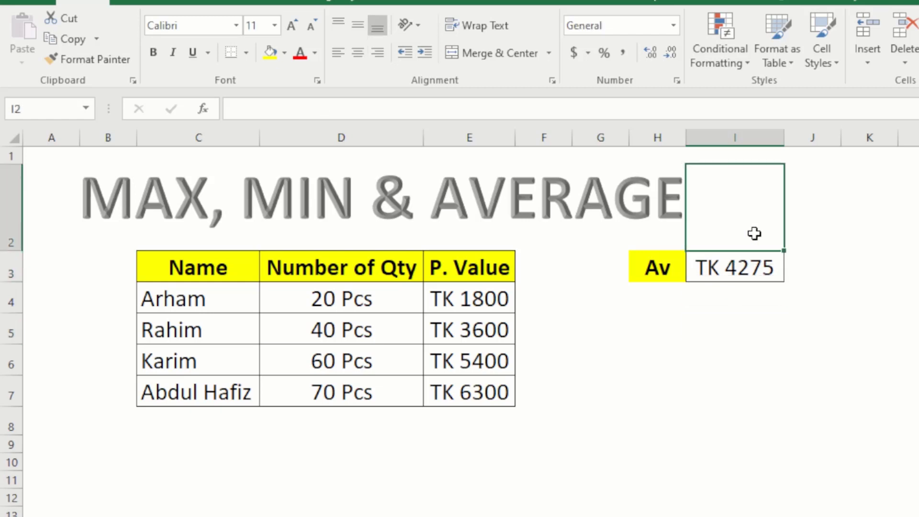